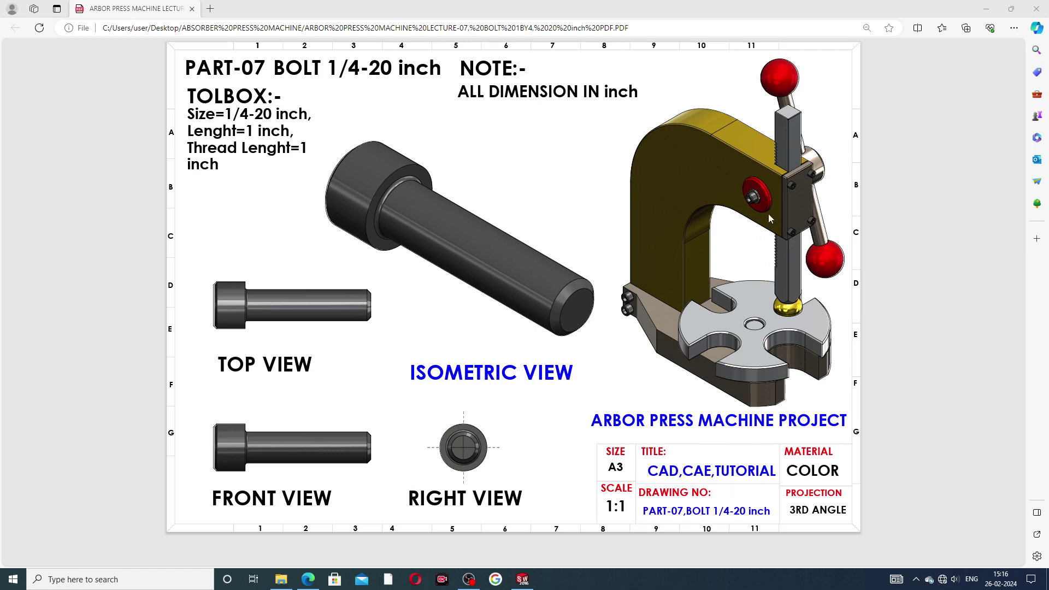
# Bring the SOLIDWORKS bolt assembly forward and orbit the screw to a side view
pyautogui.click(523, 580)
pyautogui.moveTo(534, 374)
pyautogui.mouseDown(button='middle')
pyautogui.moveTo(489, 395)
pyautogui.moveTo(564, 332)
pyautogui.moveTo(497, 352)
pyautogui.moveTo(592, 389)
pyautogui.mouseUp(button='middle')
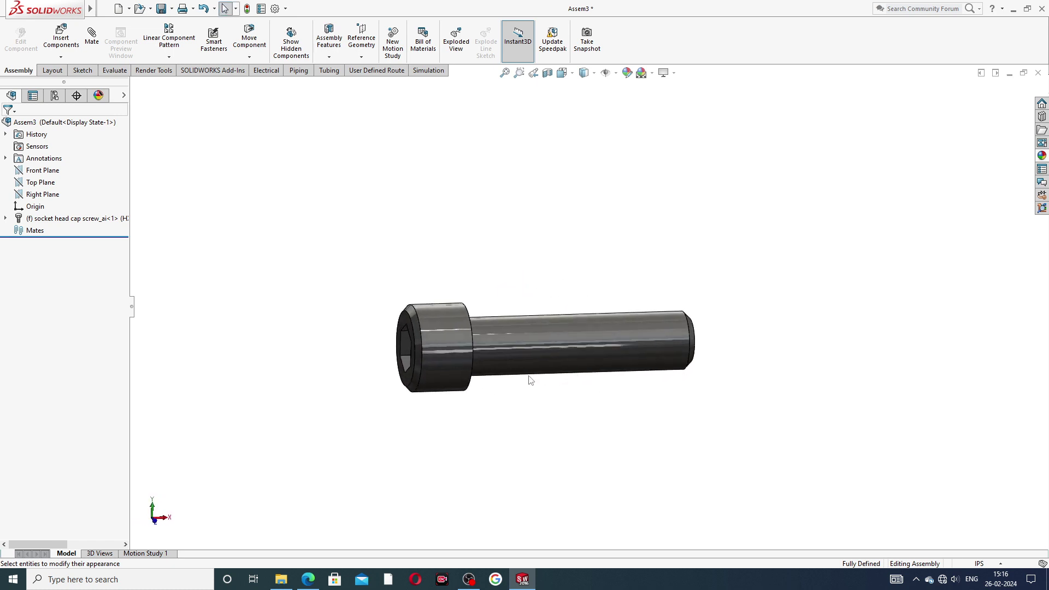
# Zoom and orbit the bolt, then switch it to the Hidden Lines Removed display style
pyautogui.scroll(-3, 534, 400)
pyautogui.scroll(-1, 550, 360)
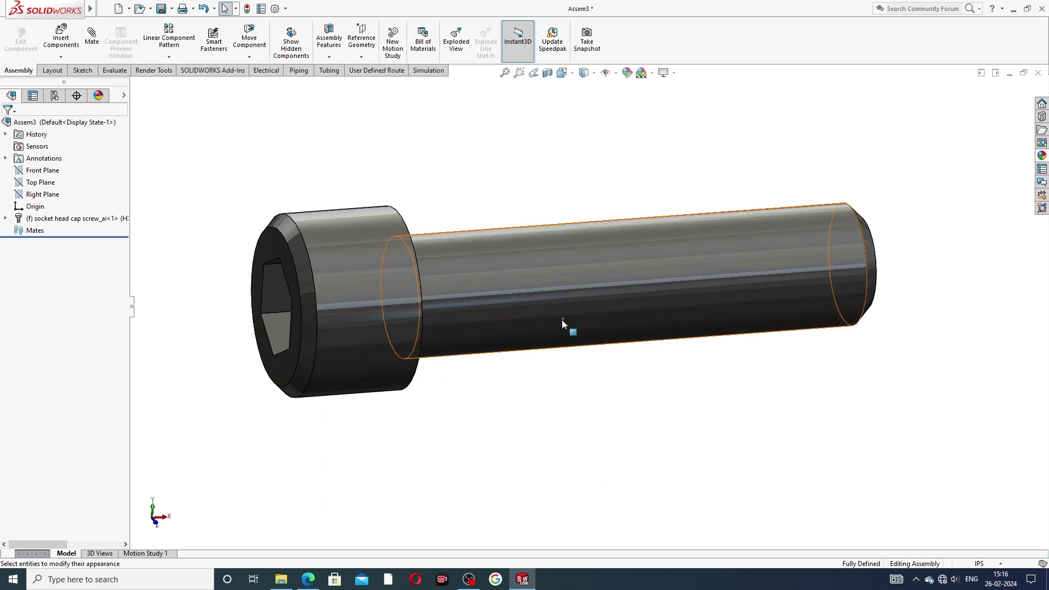
pyautogui.scroll(-1, 561, 319)
pyautogui.scroll(2, 564, 314)
pyautogui.moveTo(562, 310); pyautogui.dragTo(545, 349, button='middle')
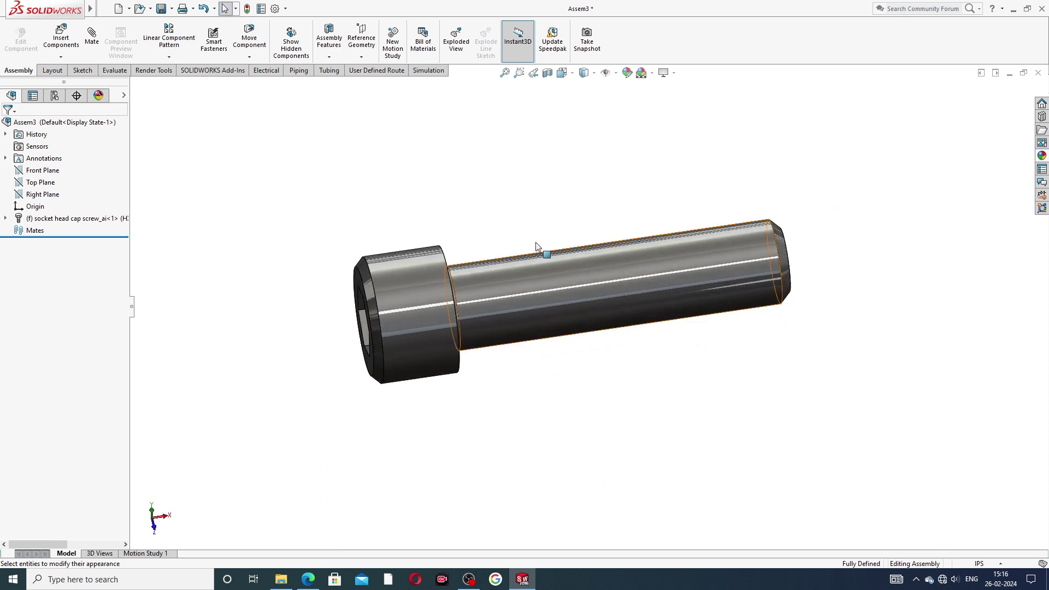
pyautogui.click(589, 75)
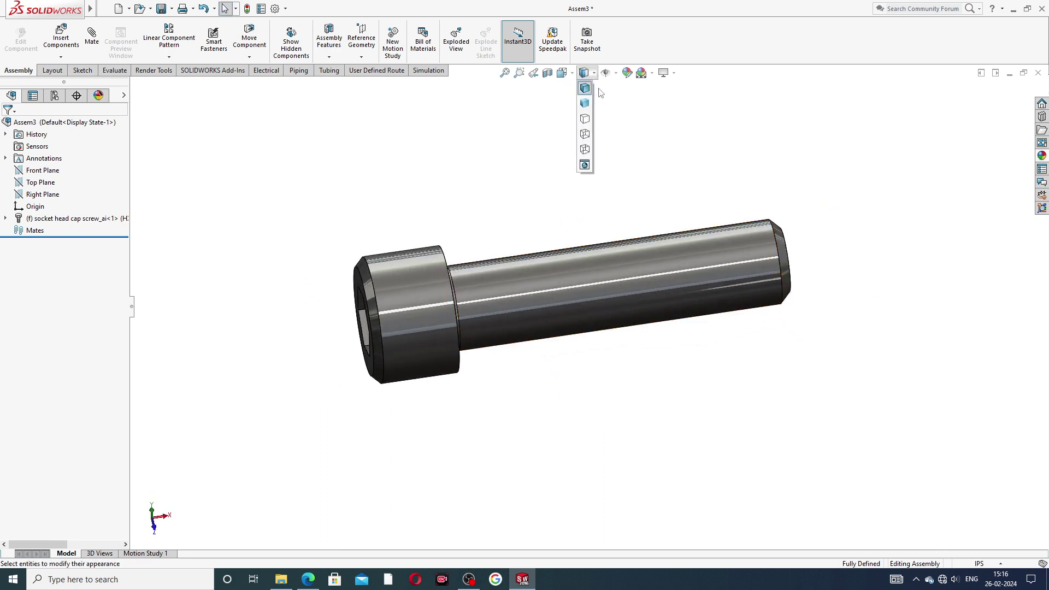
pyautogui.click(584, 119)
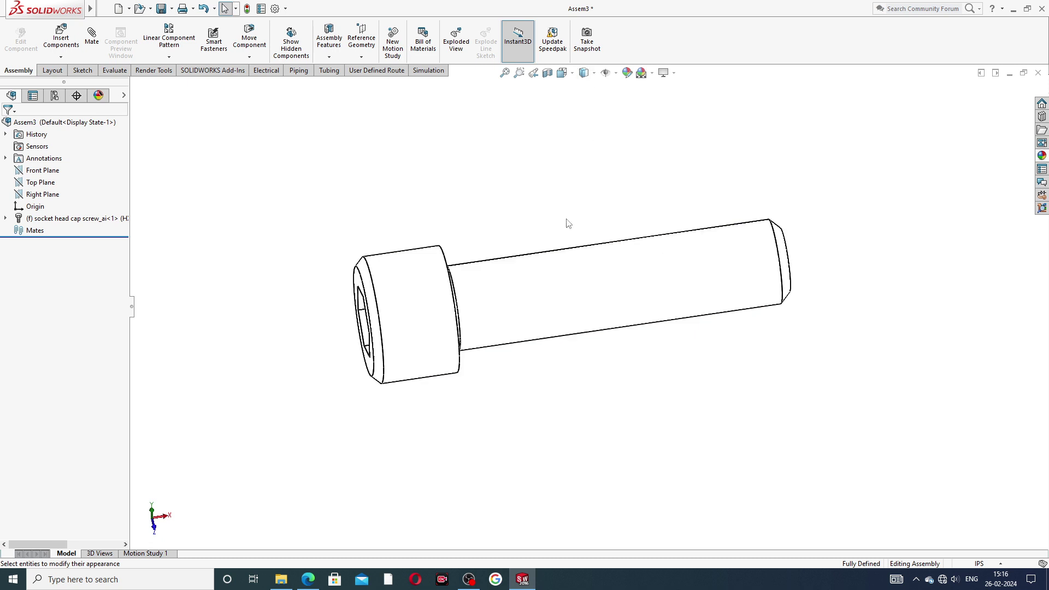
# Return the bolt to Shaded With Edges, view its hex socket end, then show the PDF drawing
pyautogui.moveTo(566, 222)
pyautogui.mouseDown(button='middle')
pyautogui.moveTo(637, 198)
pyautogui.moveTo(498, 237)
pyautogui.moveTo(534, 260)
pyautogui.moveTo(557, 248)
pyautogui.mouseUp(button='middle')
pyautogui.click(593, 74)
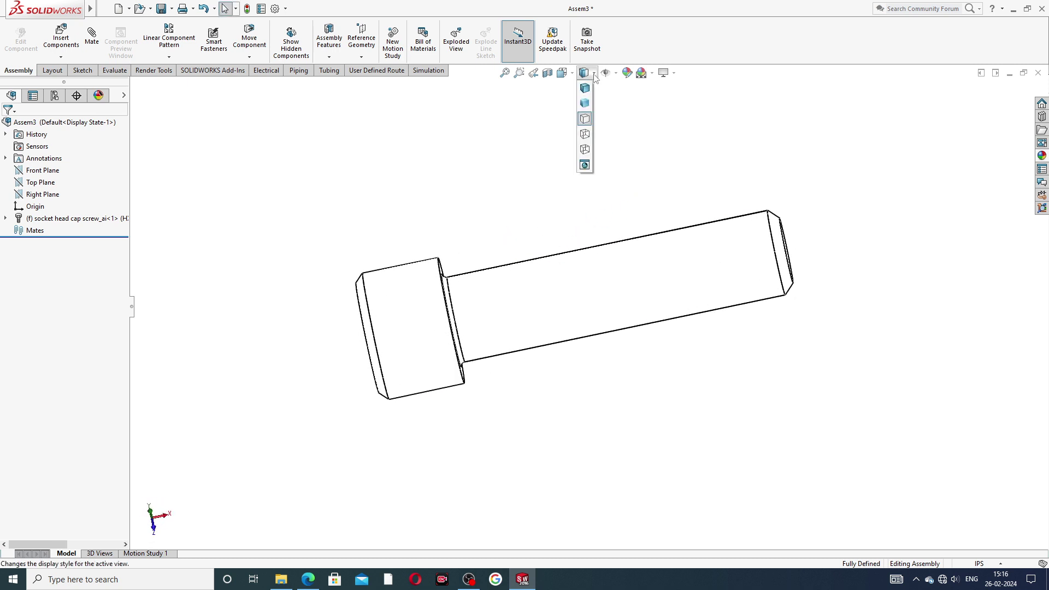
pyautogui.scroll(2, 623, 242)
pyautogui.moveTo(621, 237)
pyautogui.mouseDown(button='middle')
pyautogui.moveTo(641, 185)
pyautogui.moveTo(662, 237)
pyautogui.moveTo(591, 304)
pyautogui.mouseUp(button='middle')
pyautogui.scroll(-3, 588, 301)
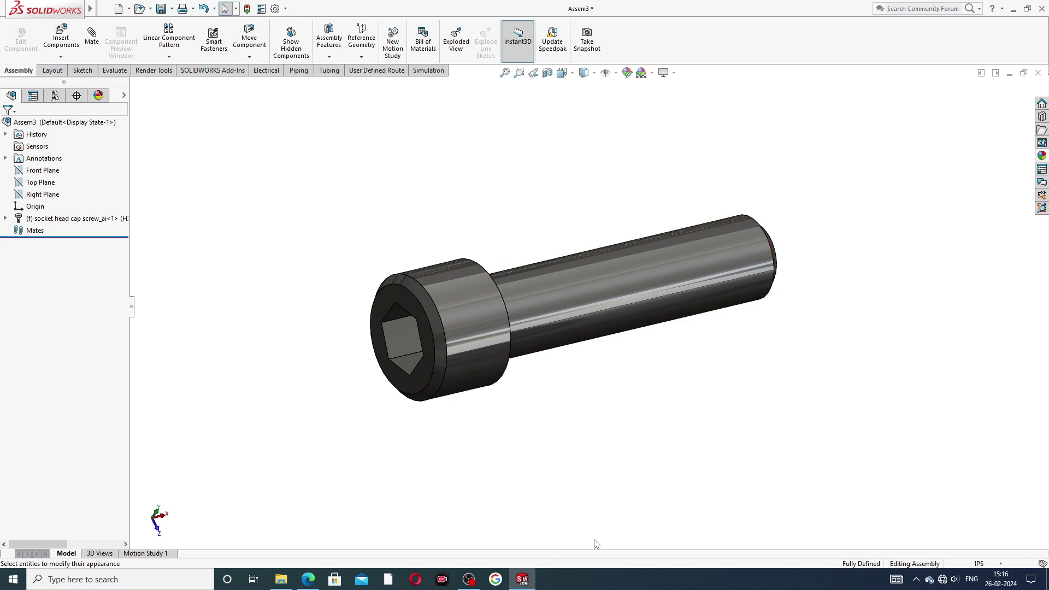
pyautogui.click(308, 580)
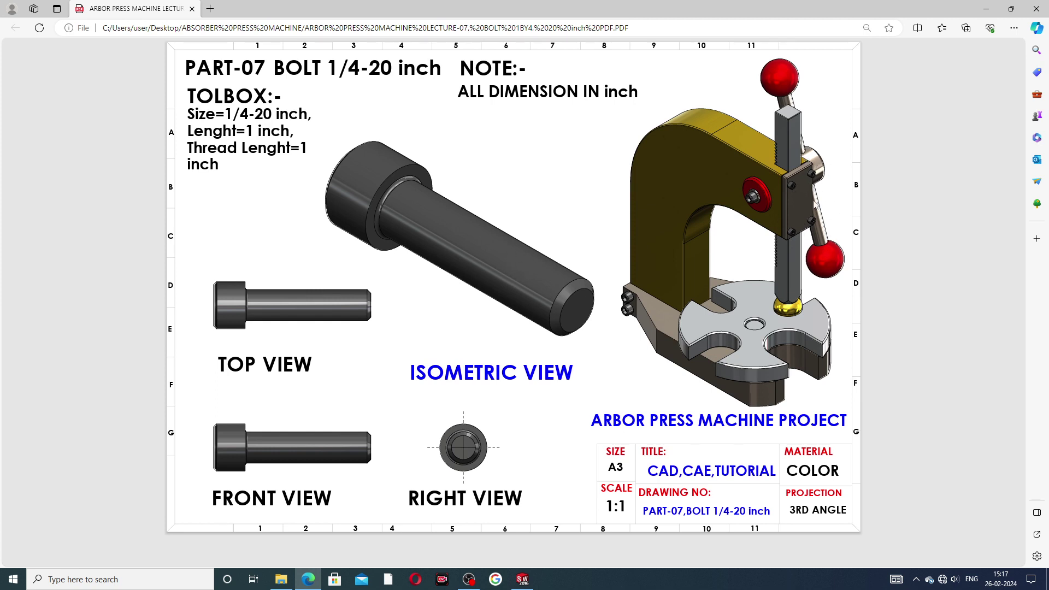
# Close the bolt assembly via the save prompt and create a new assembly document, Assem4
pyautogui.click(524, 578)
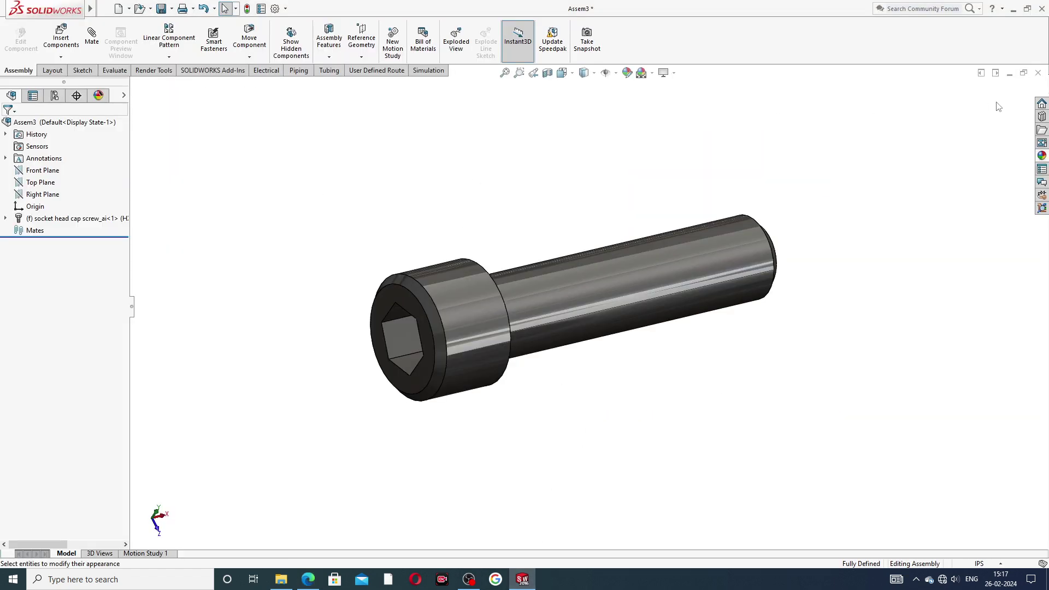
pyautogui.click(1037, 73)
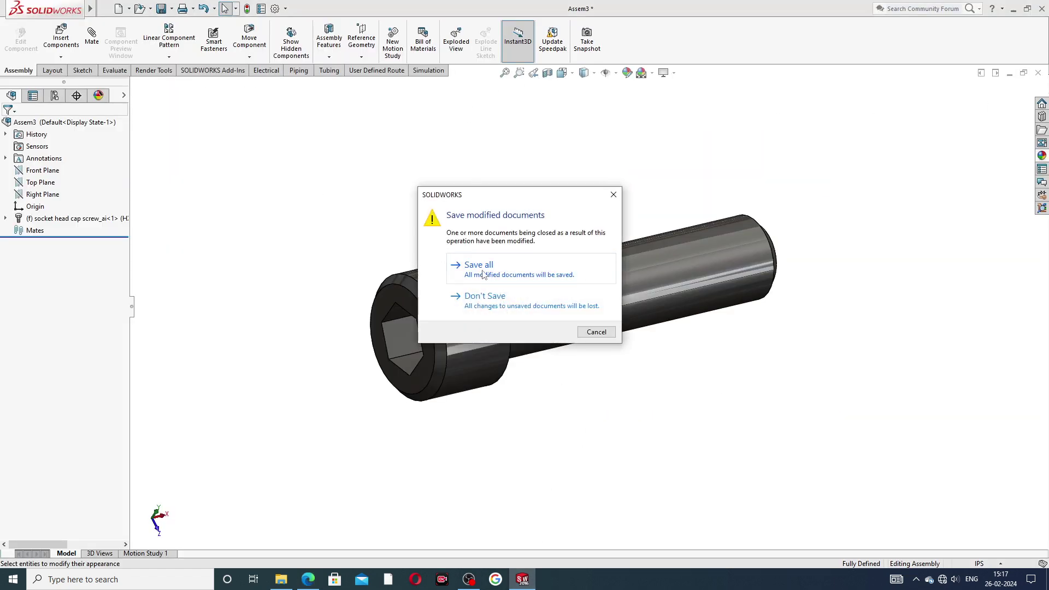
pyautogui.click(485, 295)
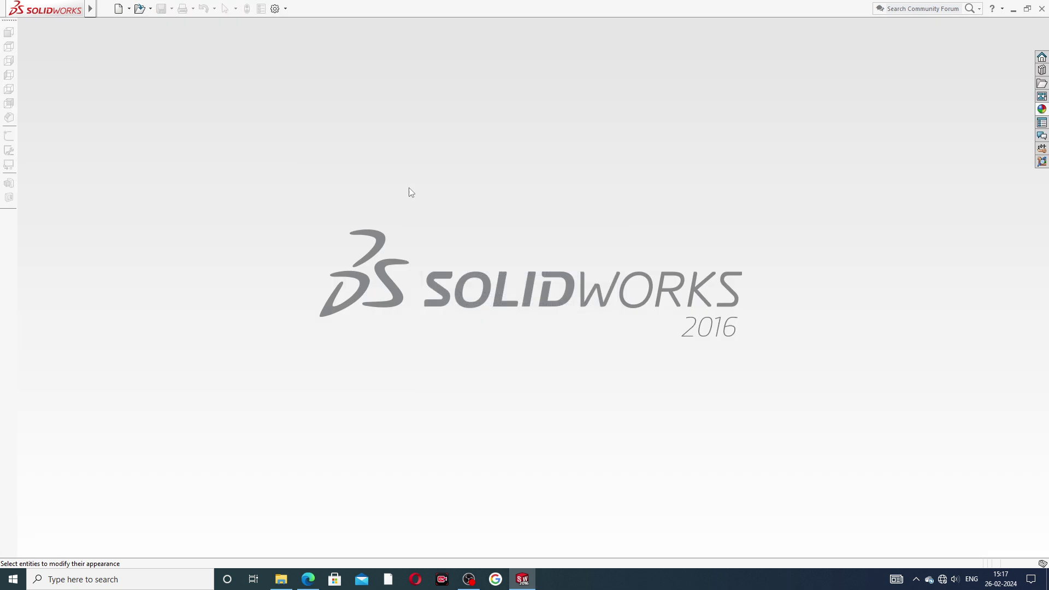
pyautogui.click(118, 8)
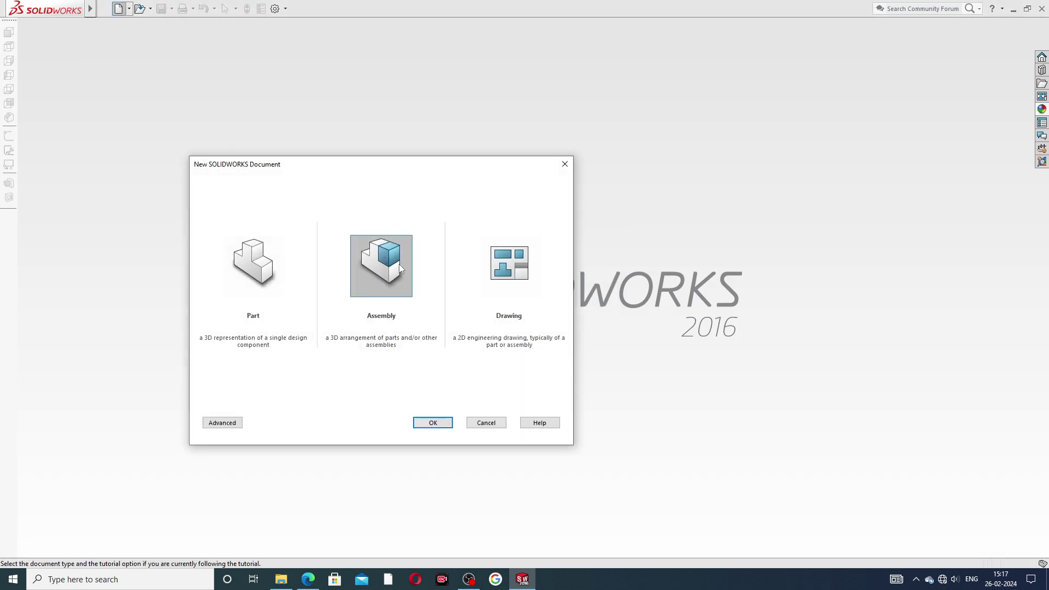
pyautogui.click(432, 423)
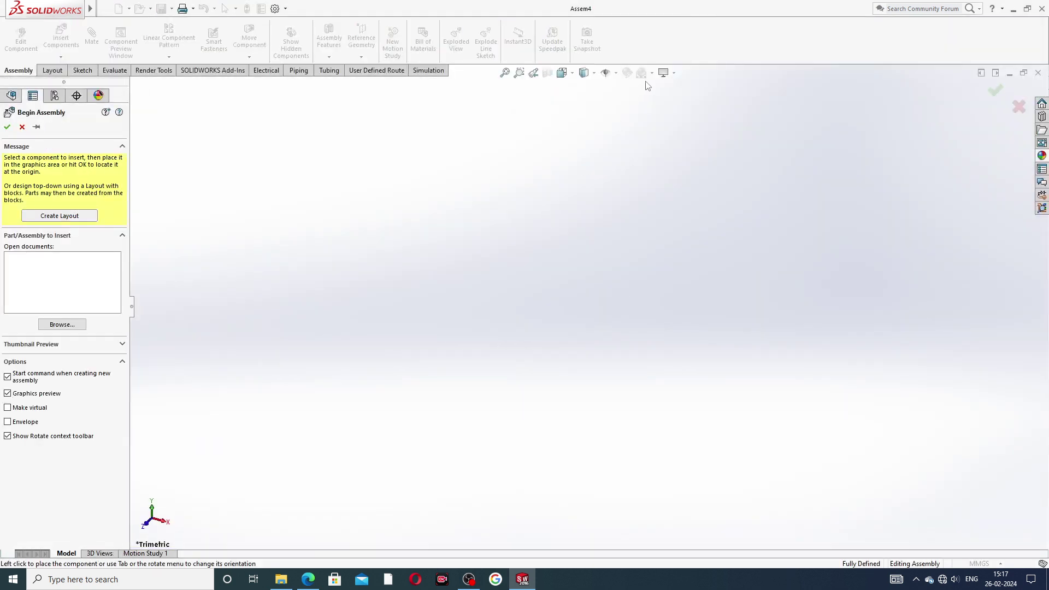
# Skip inserting a component and apply the Plain White scene background
pyautogui.click(22, 126)
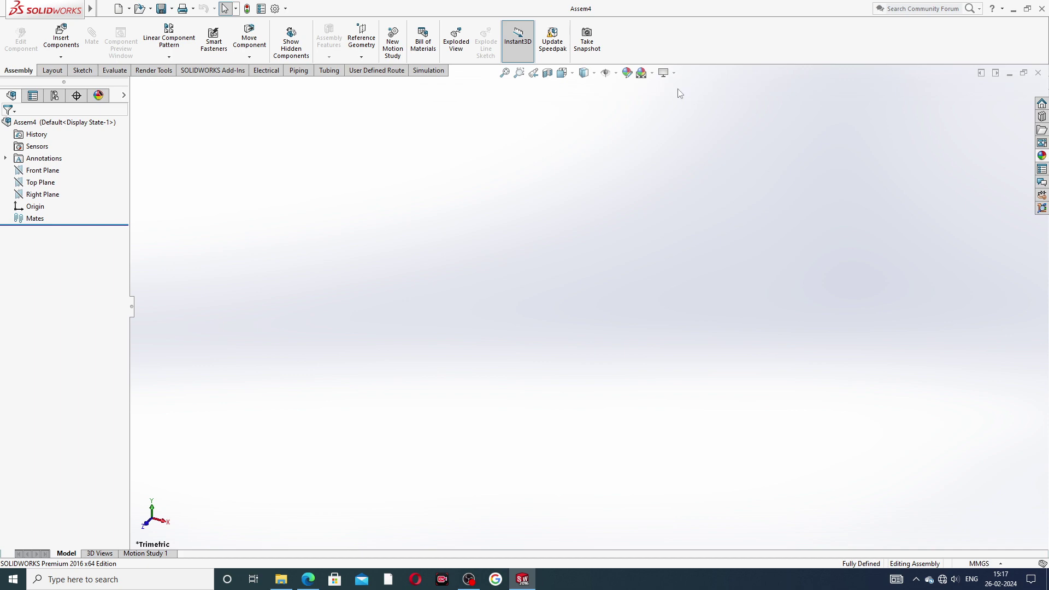
pyautogui.click(642, 73)
pyautogui.click(670, 31)
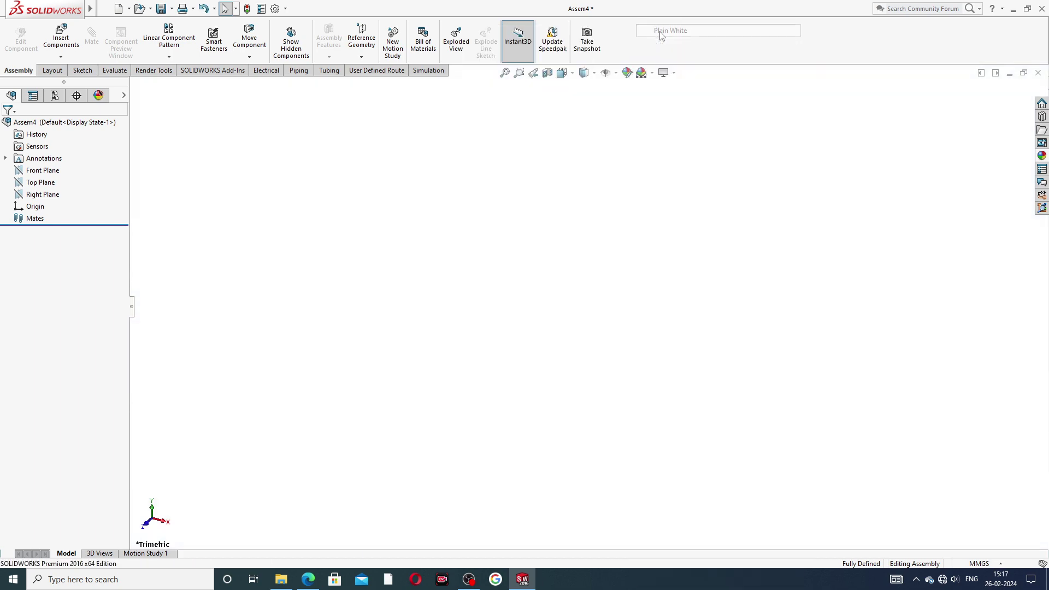
# Raise shaded and wireframe image quality to maximum in Document Properties
pyautogui.click(274, 8)
pyautogui.click(378, 105)
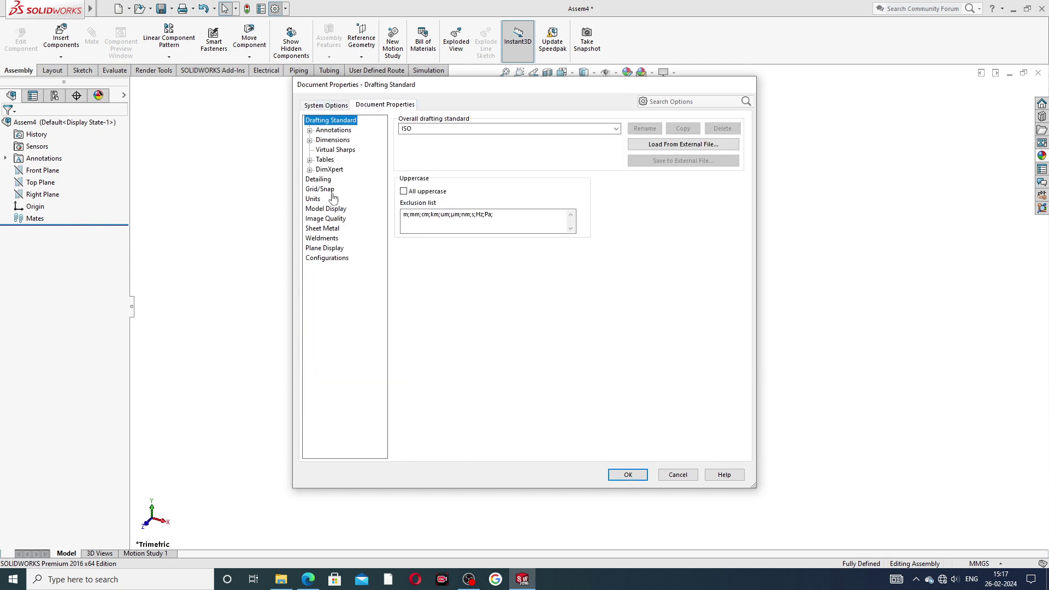
pyautogui.click(326, 219)
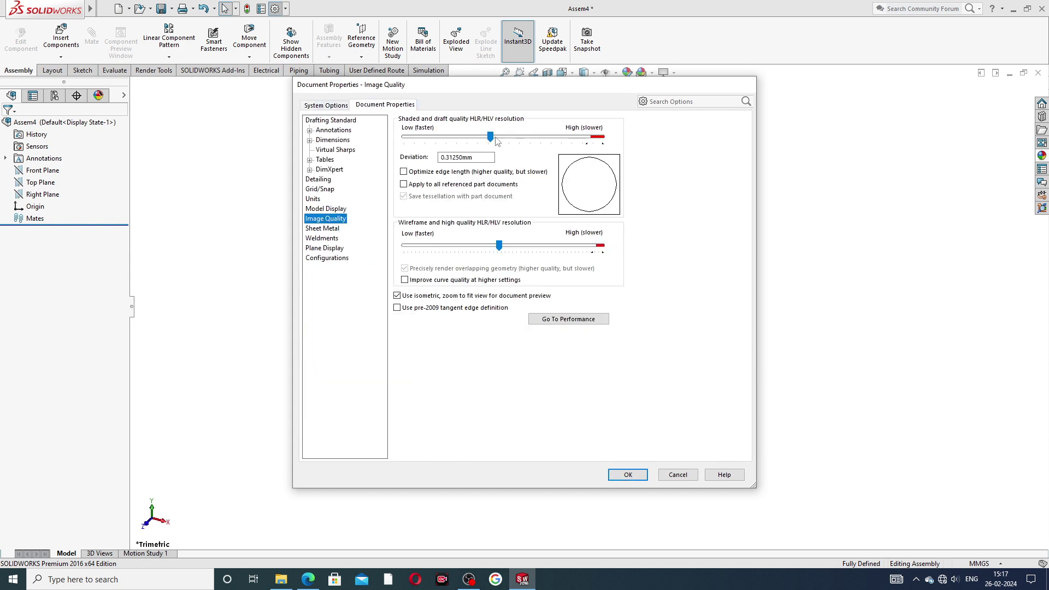
pyautogui.moveTo(490, 136); pyautogui.dragTo(602, 137)
pyautogui.moveTo(499, 245); pyautogui.dragTo(601, 246)
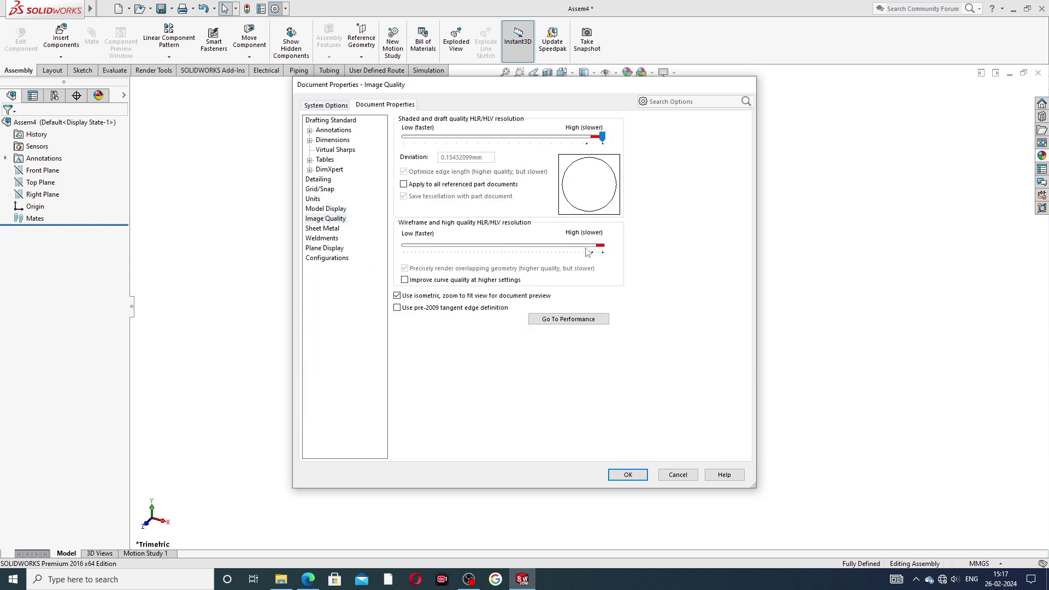
pyautogui.click(628, 474)
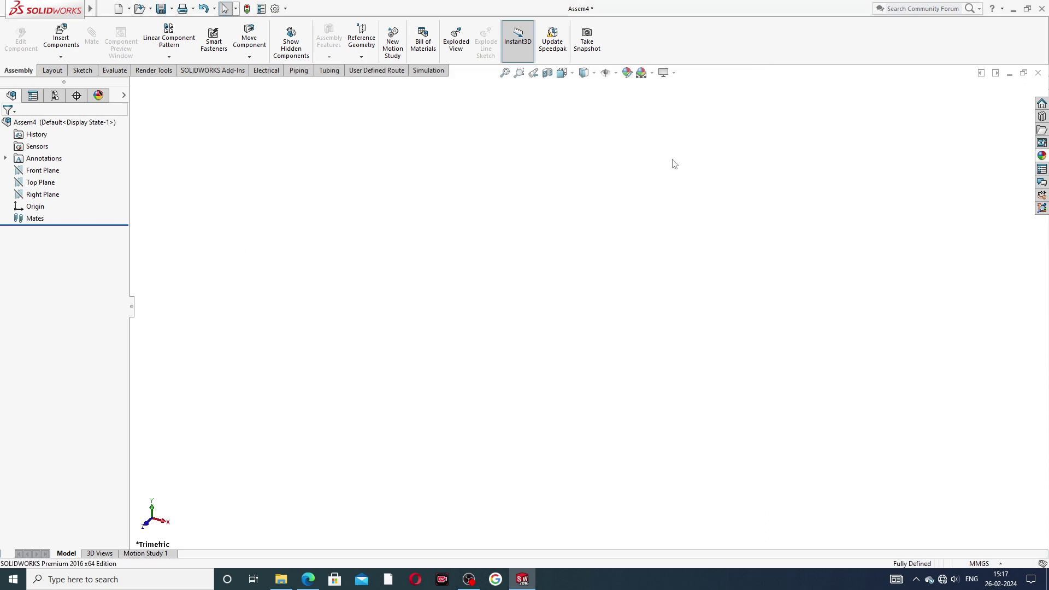
# Set the document units to IPS (inch, pound, second) and glance at the bolt drawing
pyautogui.click(961, 564)
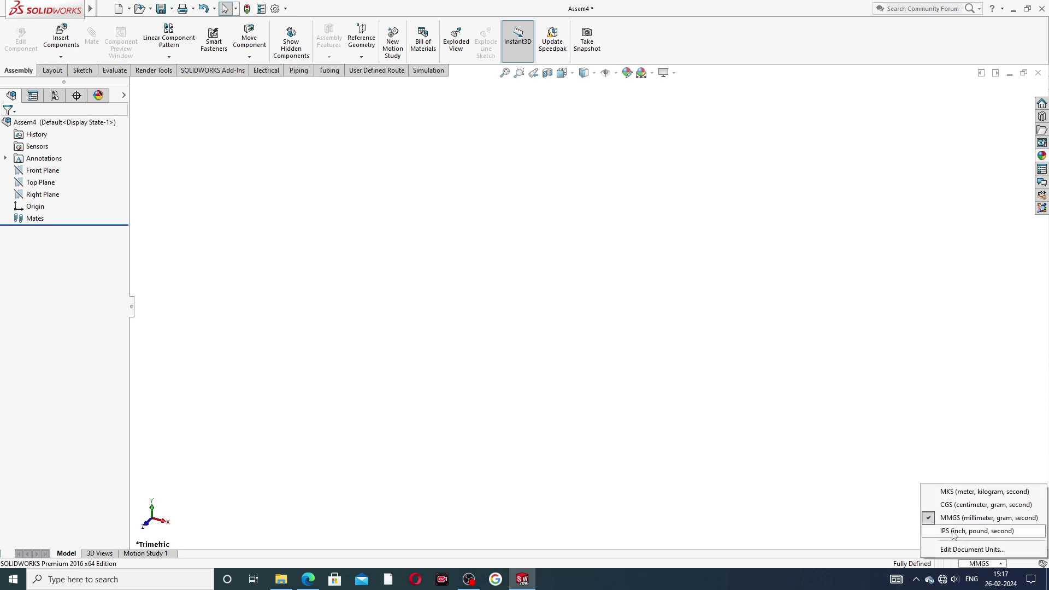
pyautogui.click(956, 533)
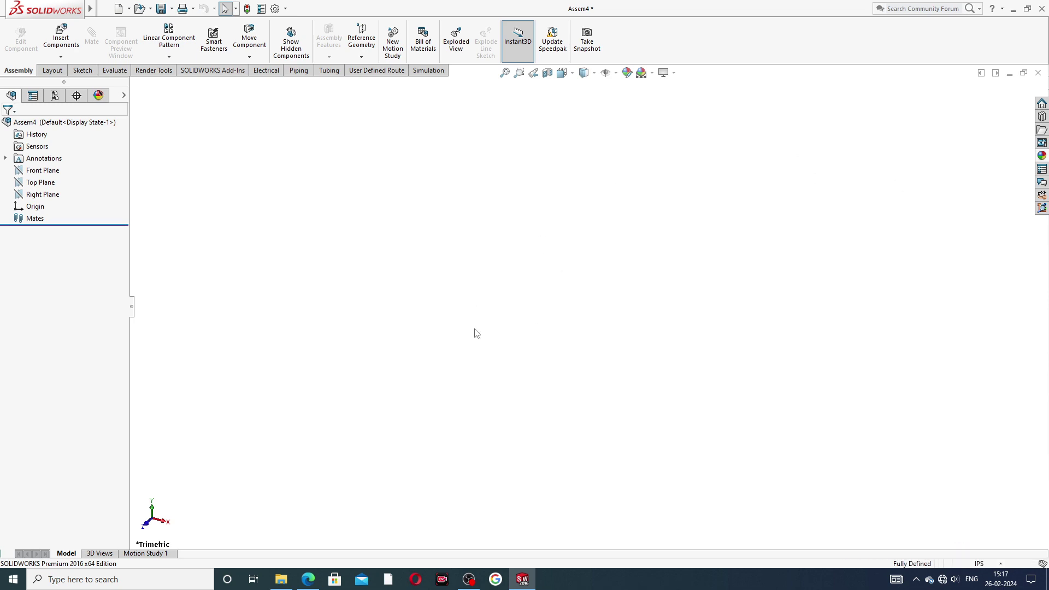
pyautogui.hotkey('alt', 'Tab')
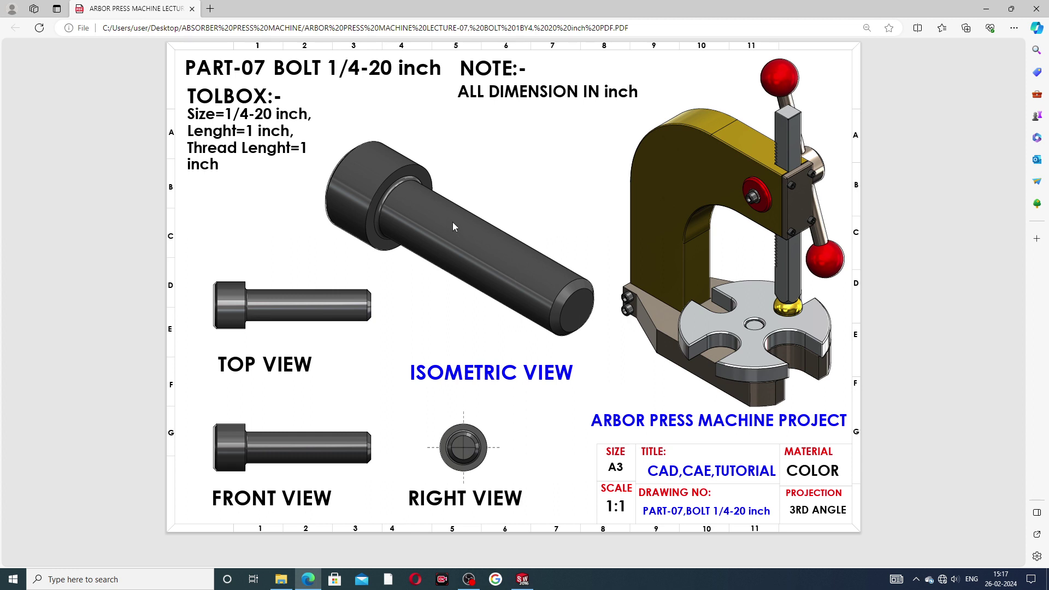
pyautogui.click(529, 582)
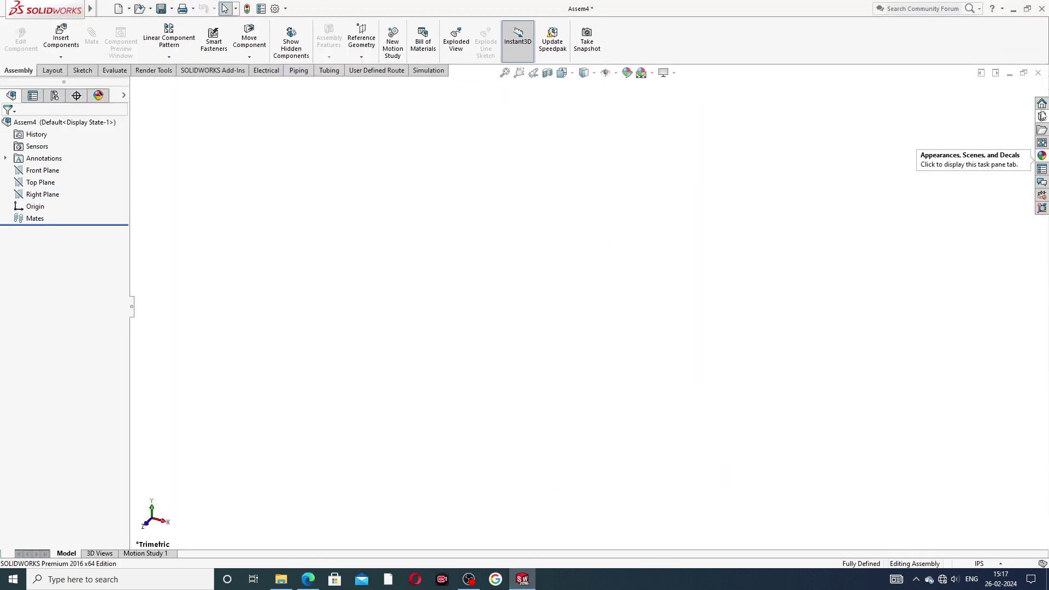
# In the Design Library, expand Toolbox > ANSI Inch > Bolts and Screws and open Socket Head Screws
pyautogui.click(1042, 116)
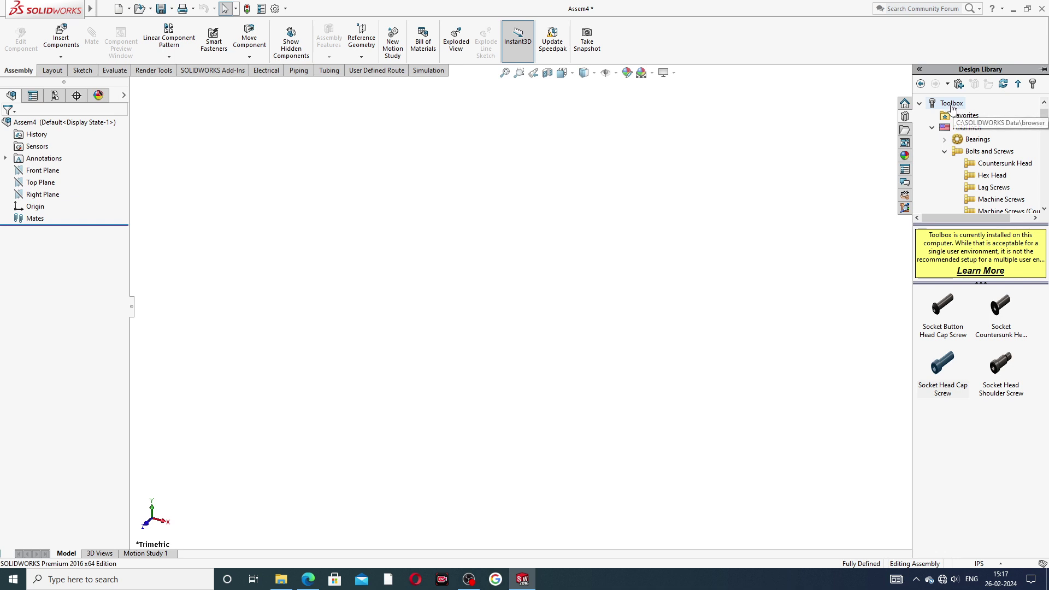
pyautogui.click(920, 104)
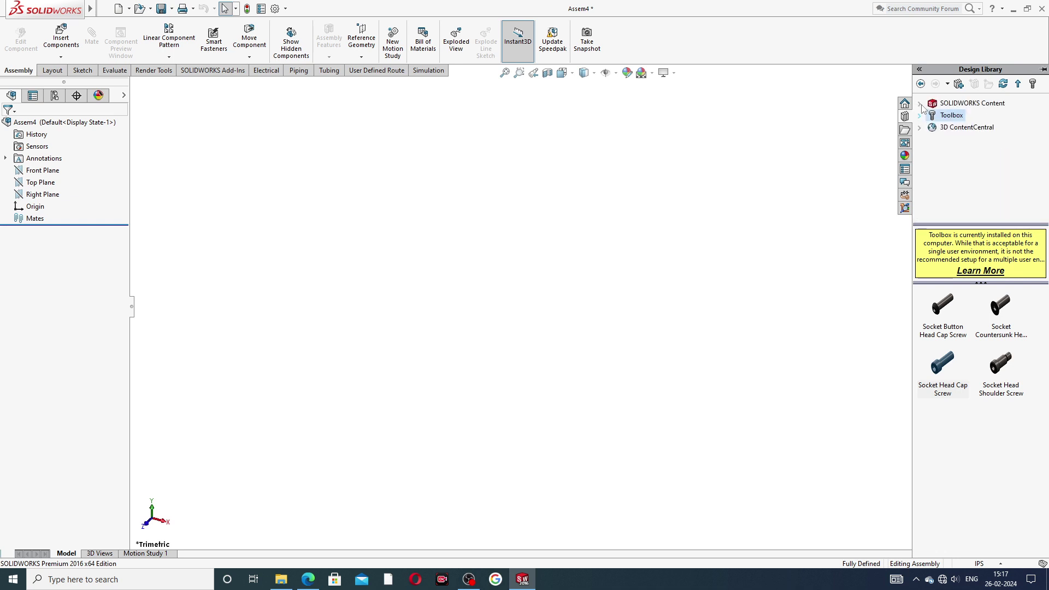
pyautogui.doubleClick(954, 119)
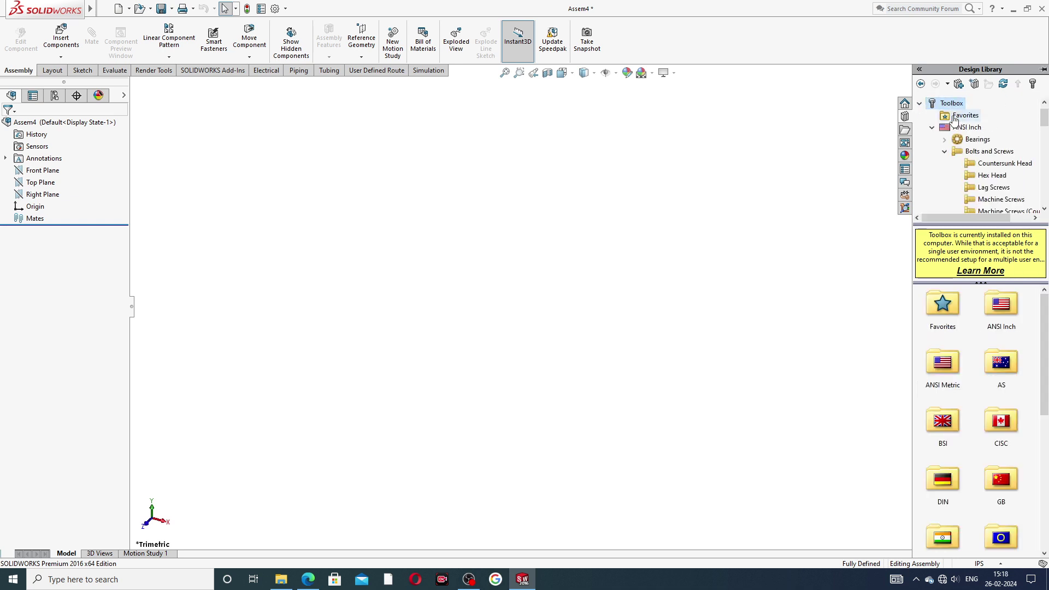
pyautogui.doubleClick(964, 128)
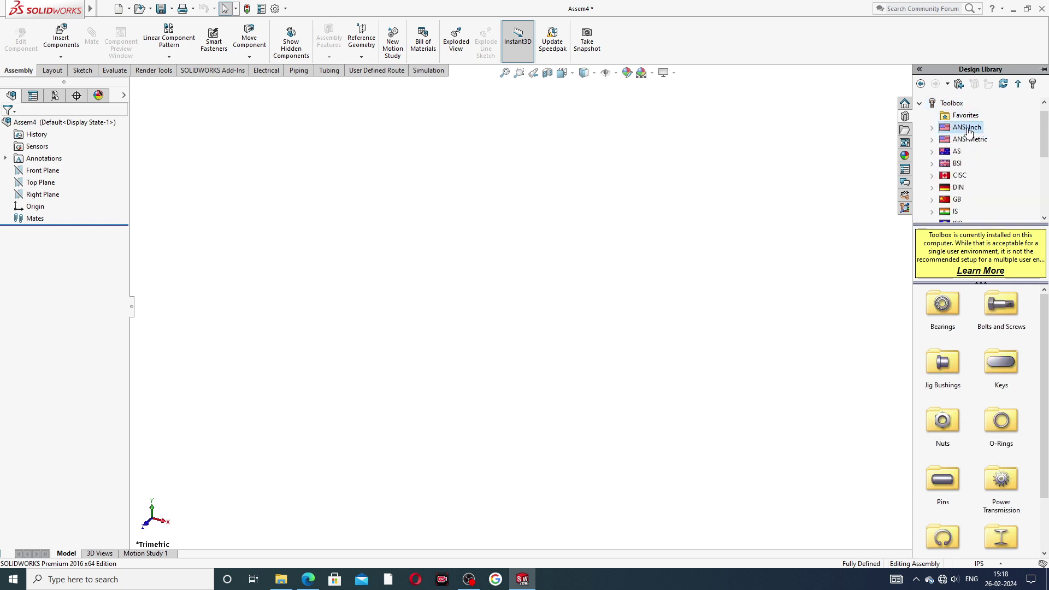
pyautogui.doubleClick(966, 130)
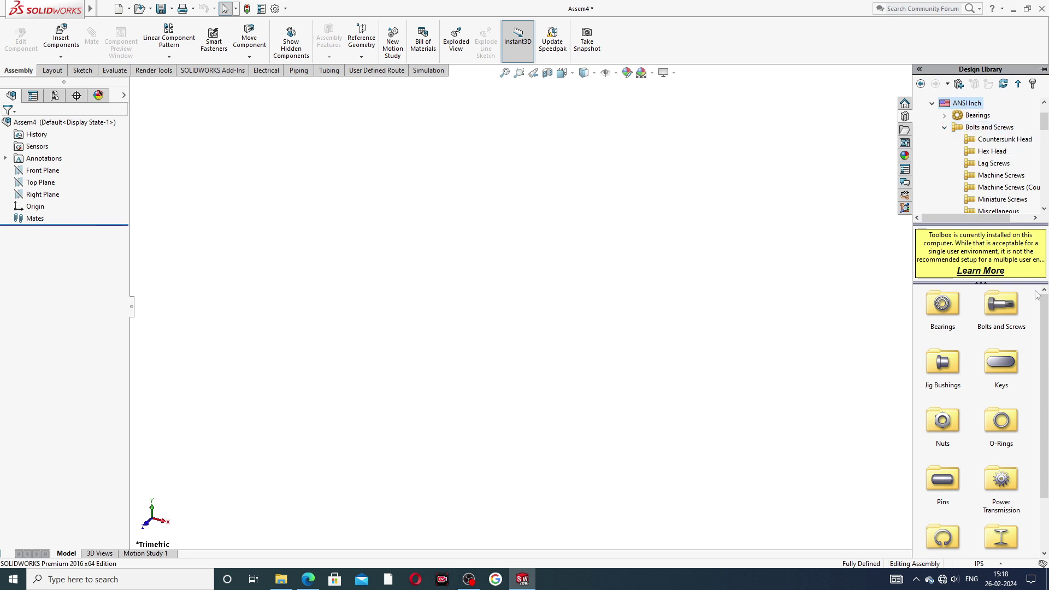
pyautogui.moveTo(1045, 316)
pyautogui.mouseDown()
pyautogui.moveTo(1047, 371)
pyautogui.moveTo(1046, 319)
pyautogui.mouseUp()
pyautogui.click(982, 133)
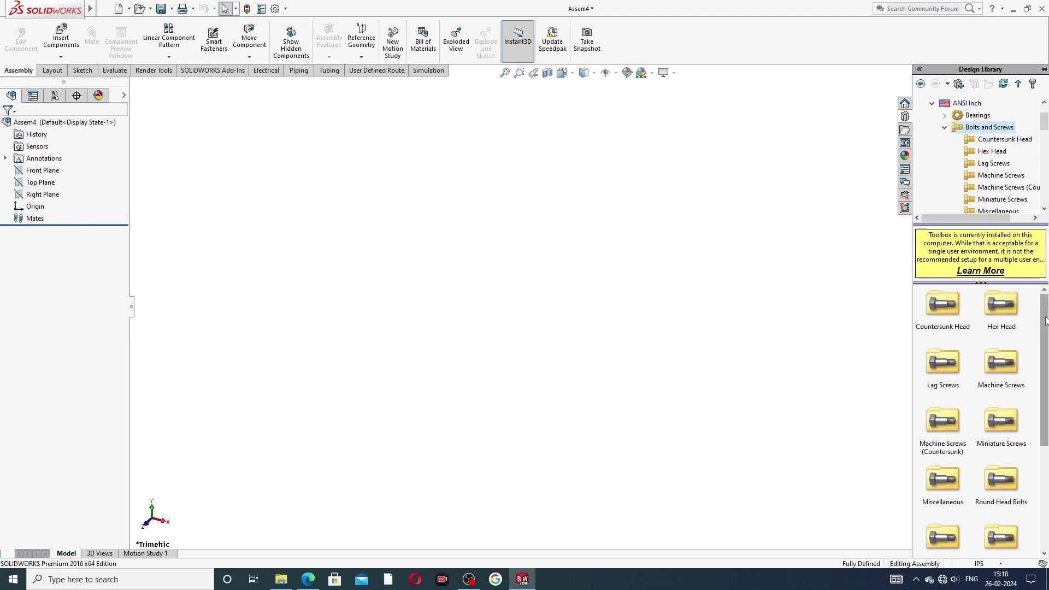
pyautogui.moveTo(1045, 324); pyautogui.dragTo(1046, 411)
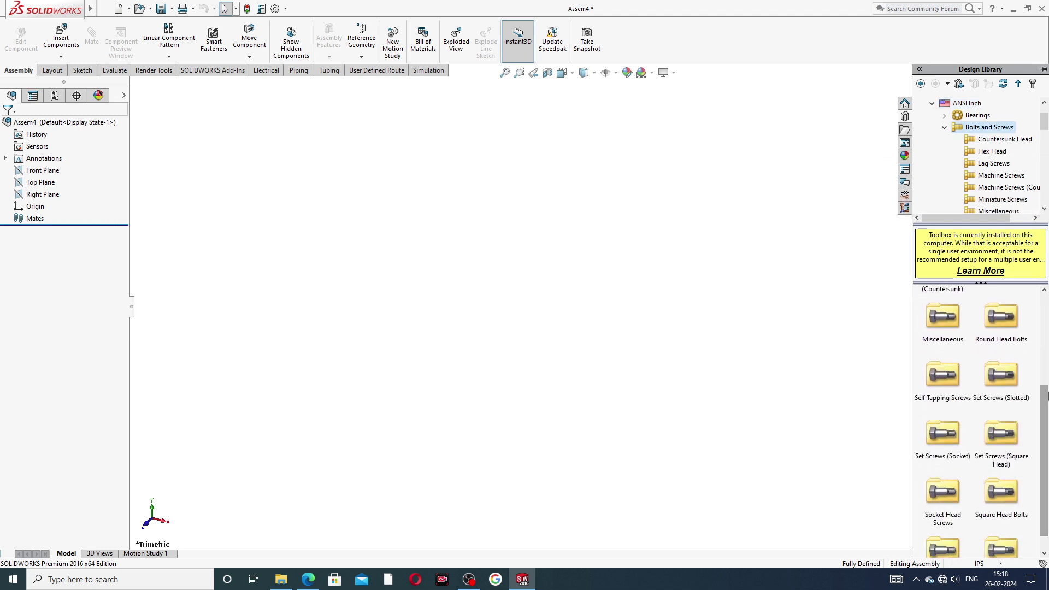
pyautogui.doubleClick(945, 482)
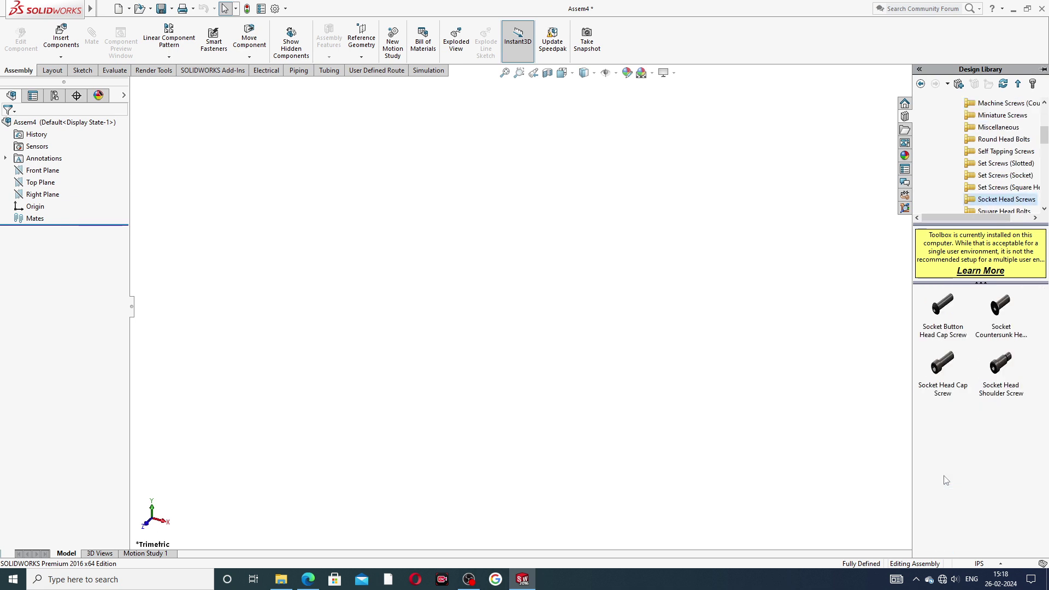
# Drag the Socket Head Cap Screw into the assembly and orbit to a side view
pyautogui.click(941, 377)
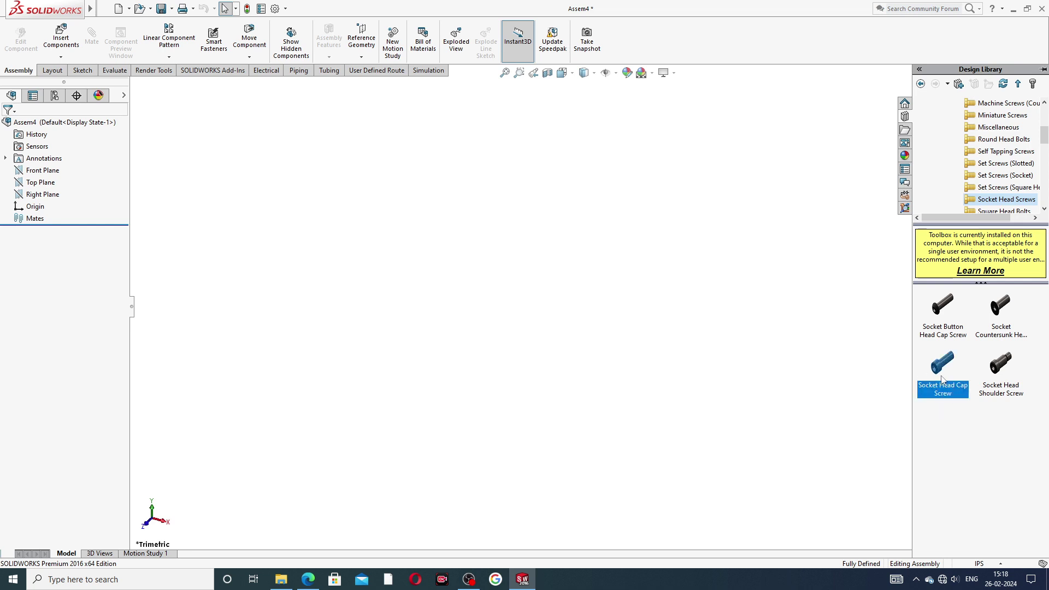
pyautogui.moveTo(940, 377); pyautogui.dragTo(699, 365)
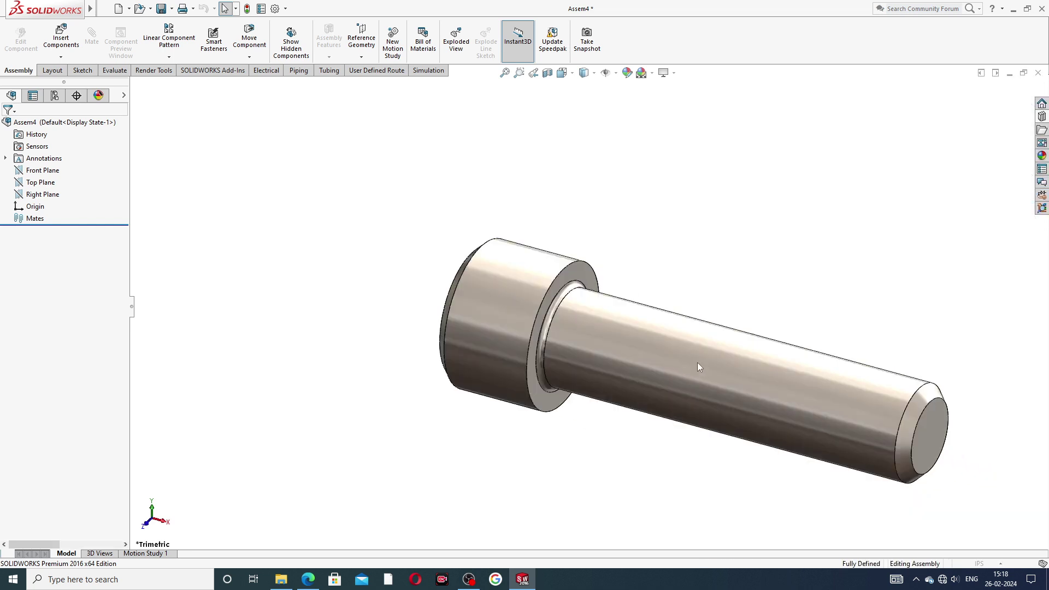
pyautogui.moveTo(741, 356); pyautogui.dragTo(690, 398, button='middle')
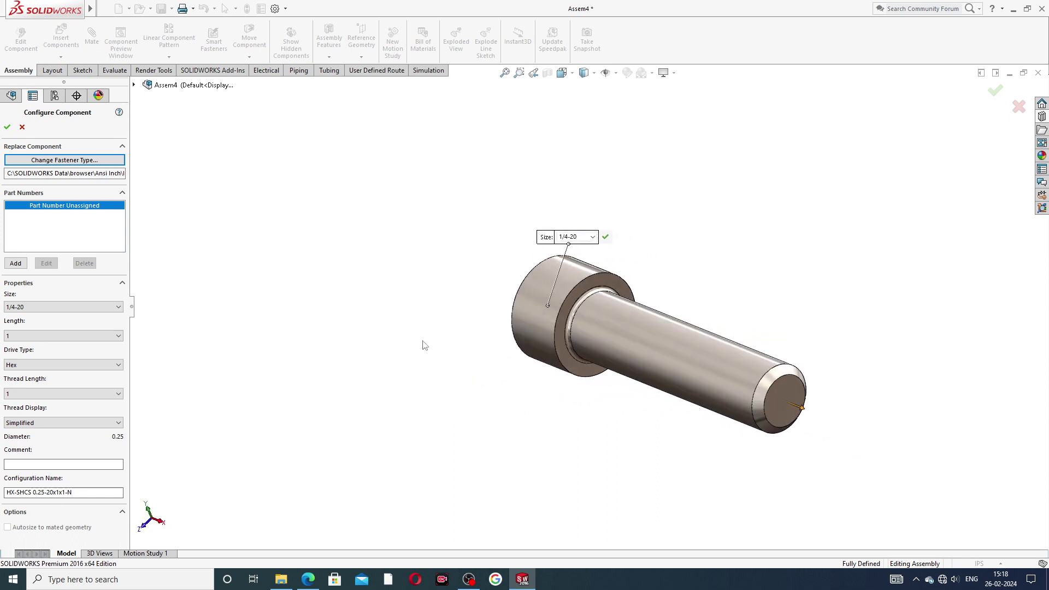
# Confirm screw size 1/4-20, length 1, Hex drive and thread length 1
pyautogui.click(22, 309)
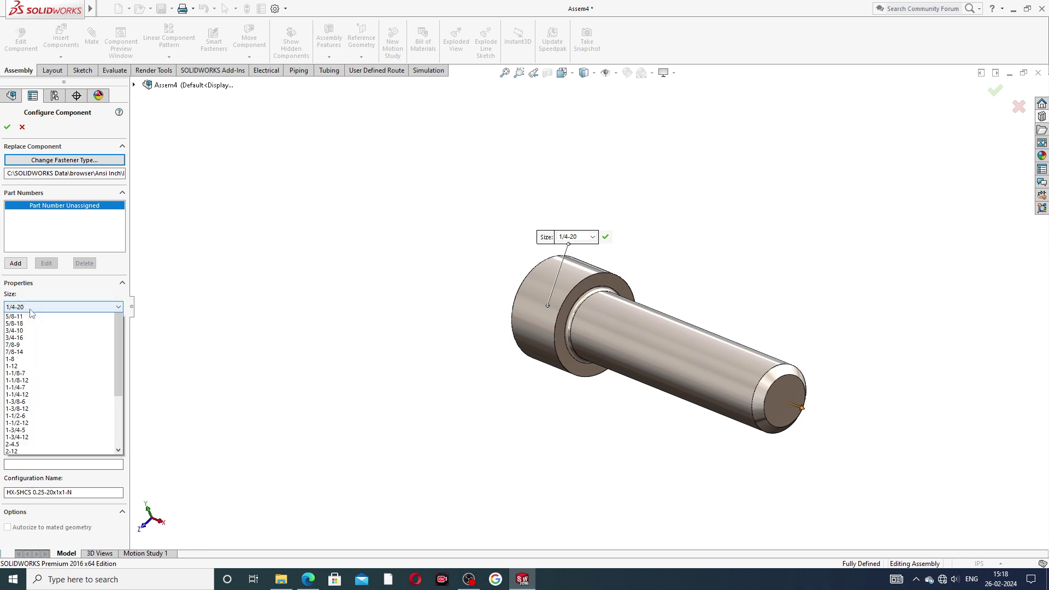
pyautogui.click(33, 308)
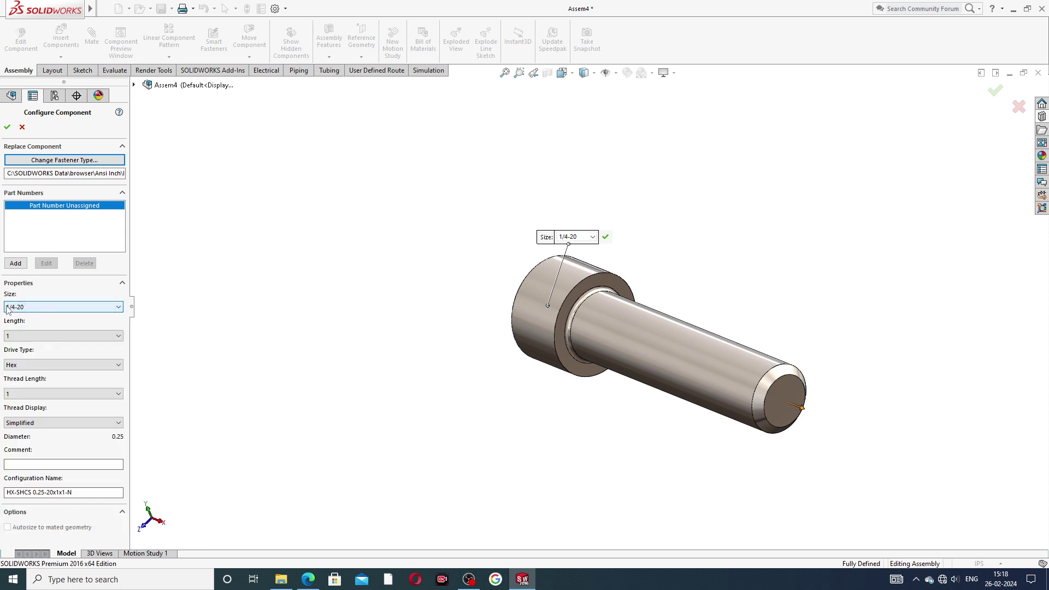
pyautogui.click(35, 307)
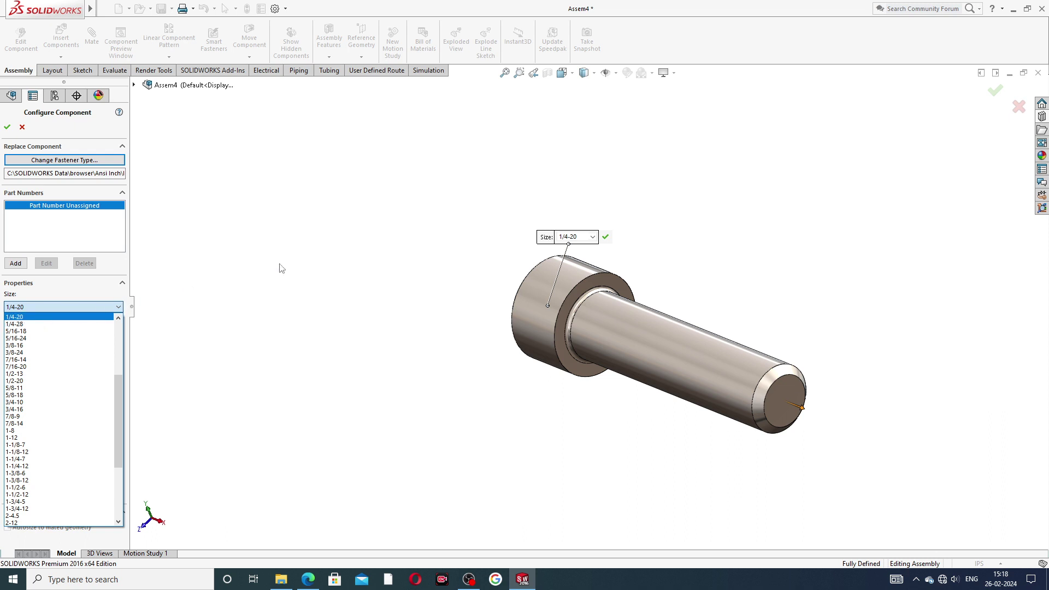
pyautogui.click(243, 272)
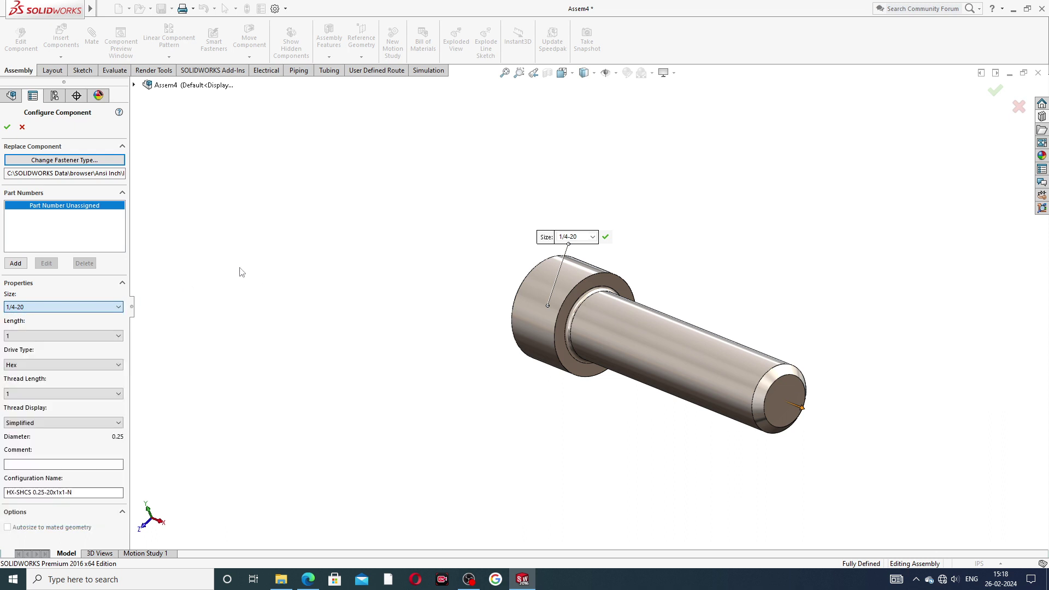
pyautogui.click(36, 337)
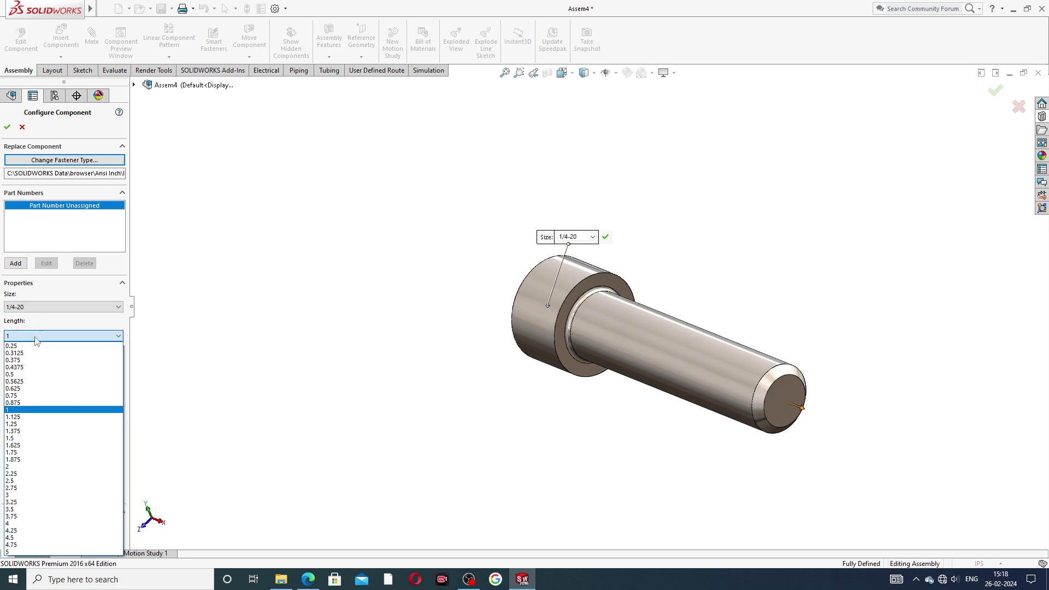
pyautogui.click(36, 339)
pyautogui.click(31, 365)
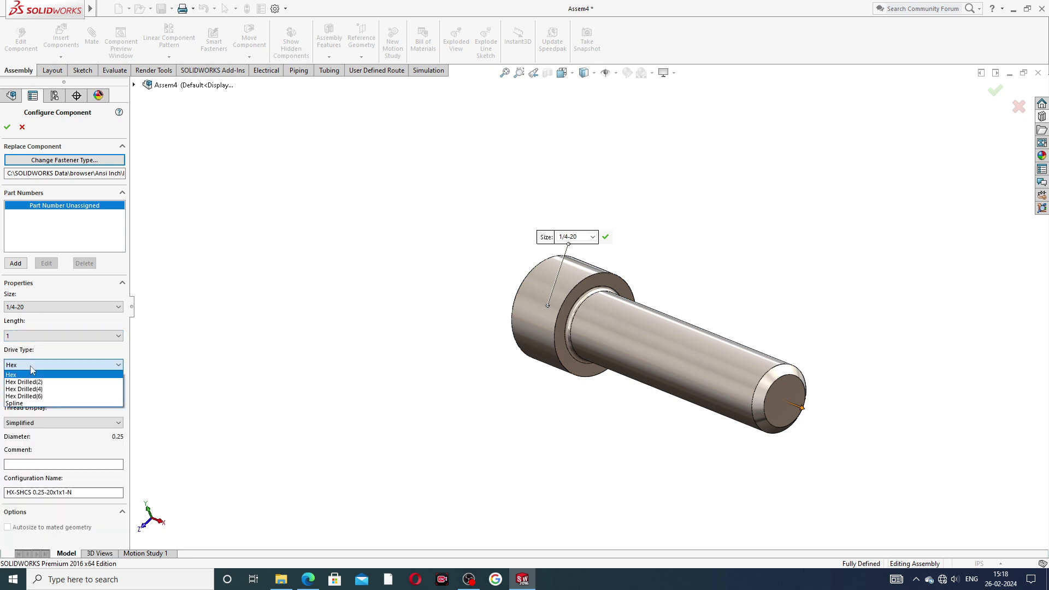
pyautogui.click(31, 369)
pyautogui.click(24, 394)
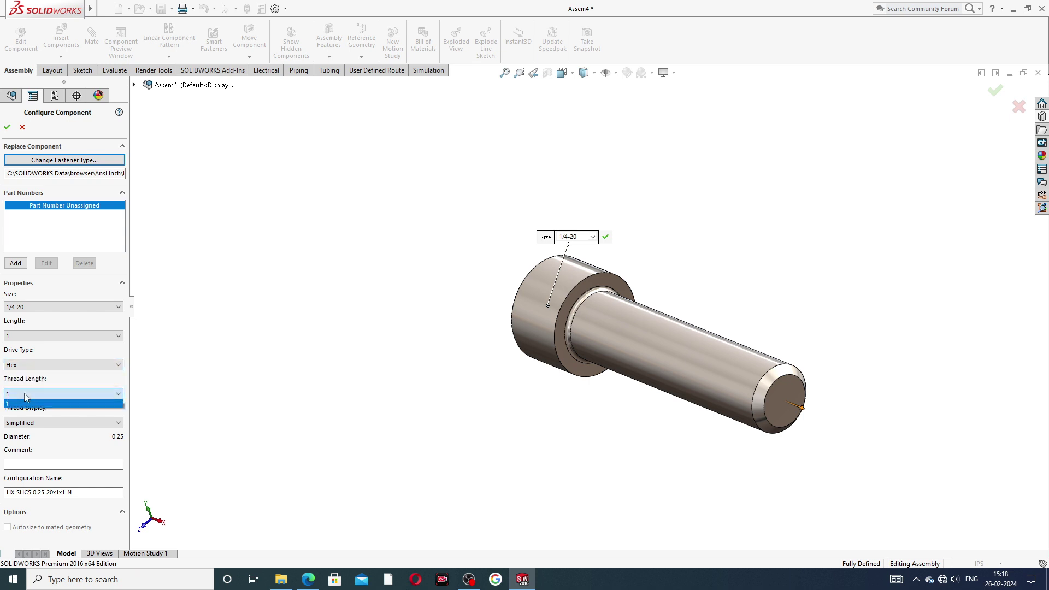
pyautogui.click(36, 423)
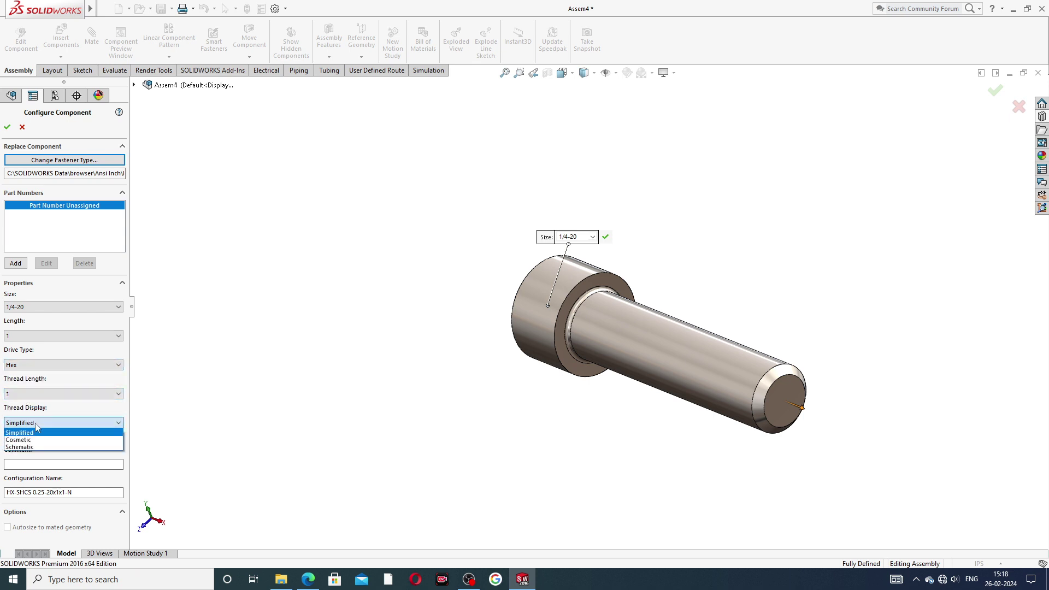
# Try Cosmetic and then Schematic thread display, orbiting to inspect the screw
pyautogui.click(39, 440)
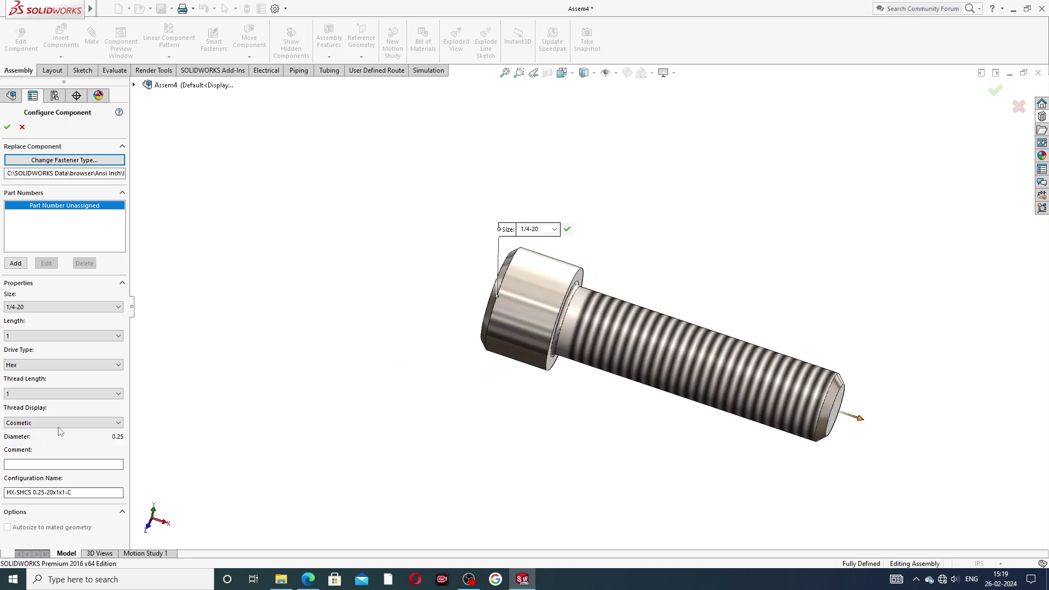
pyautogui.click(36, 424)
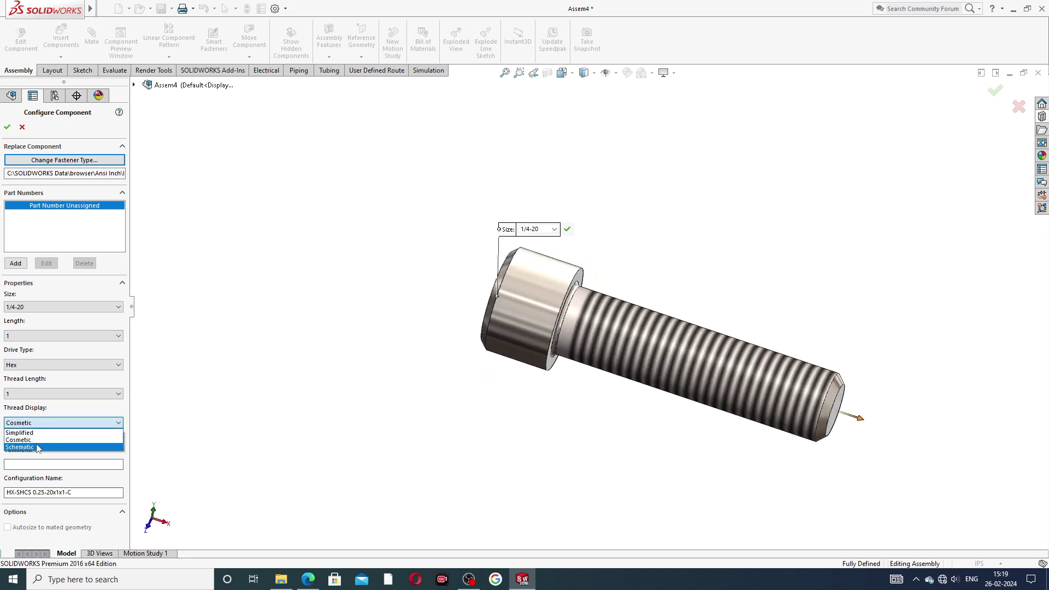
pyautogui.click(39, 447)
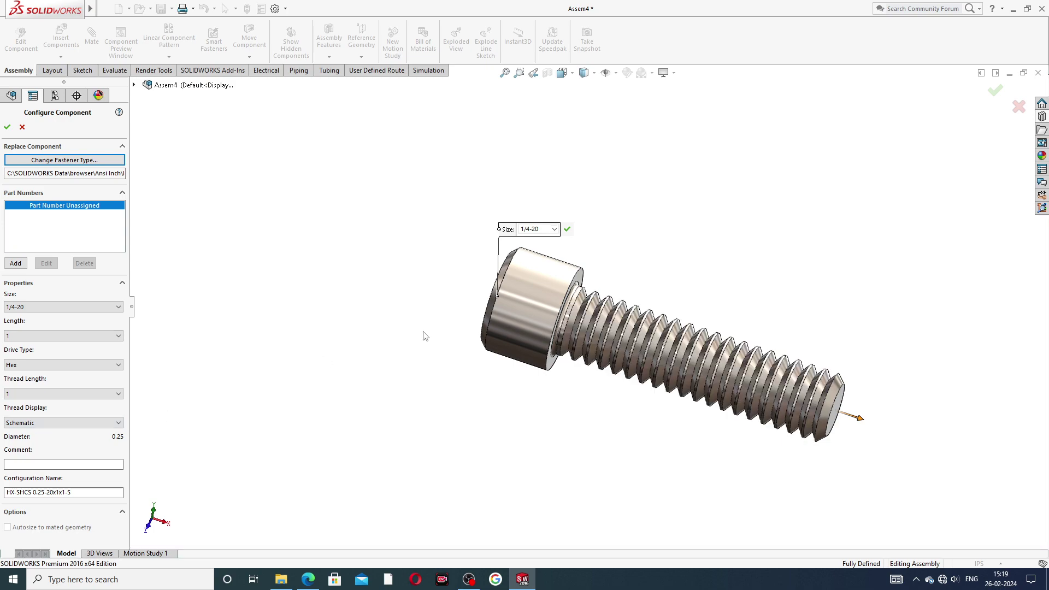
pyautogui.scroll(-2, 752, 388)
pyautogui.moveTo(693, 359); pyautogui.dragTo(752, 324, button='middle')
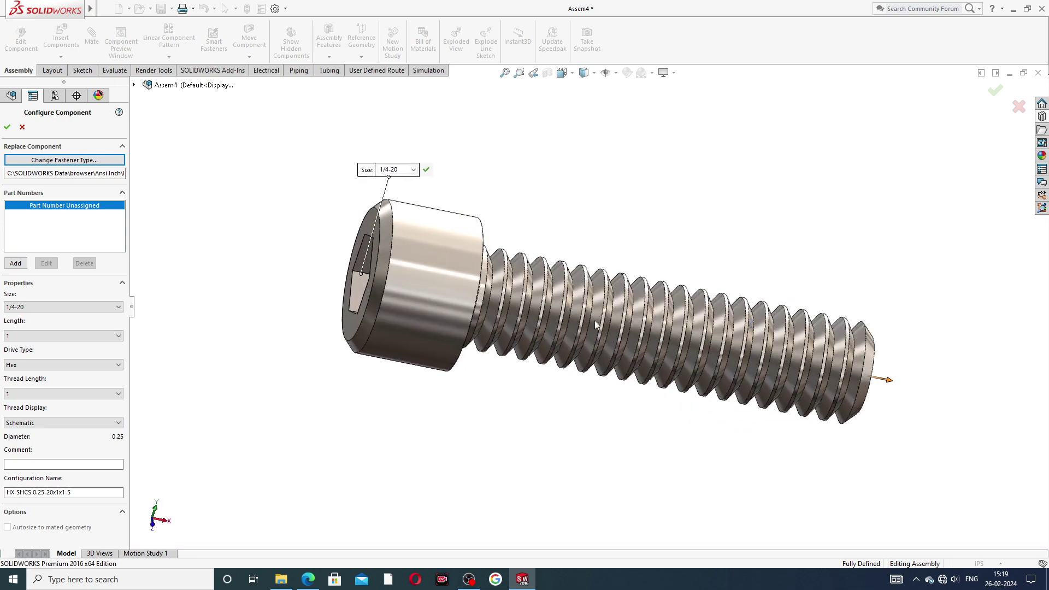
pyautogui.scroll(-3, 594, 320)
pyautogui.scroll(3, 637, 313)
pyautogui.moveTo(649, 330); pyautogui.dragTo(558, 283, button='middle')
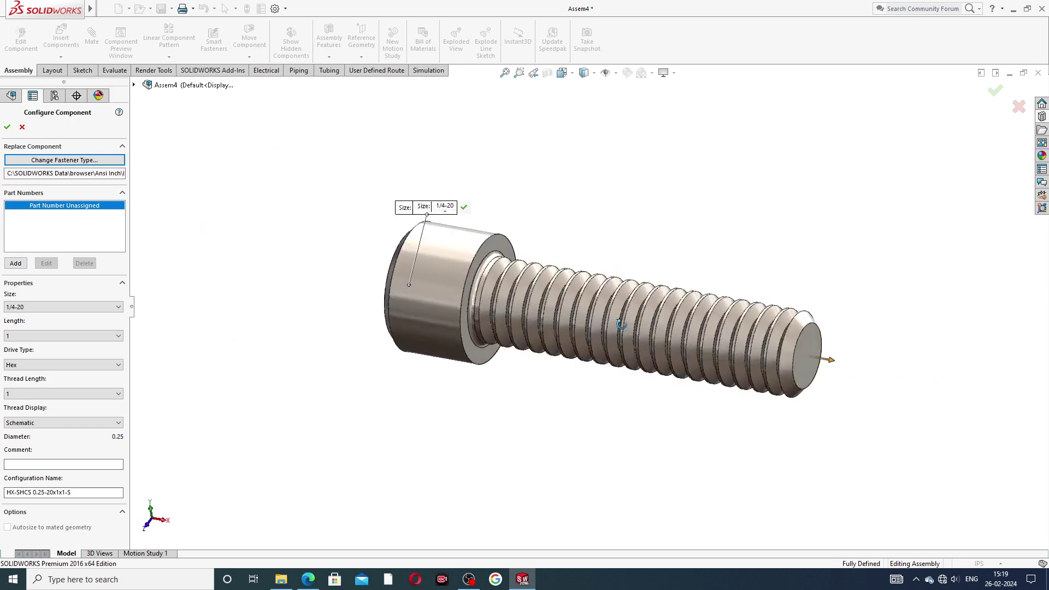
pyautogui.moveTo(609, 343); pyautogui.dragTo(411, 332, button='middle')
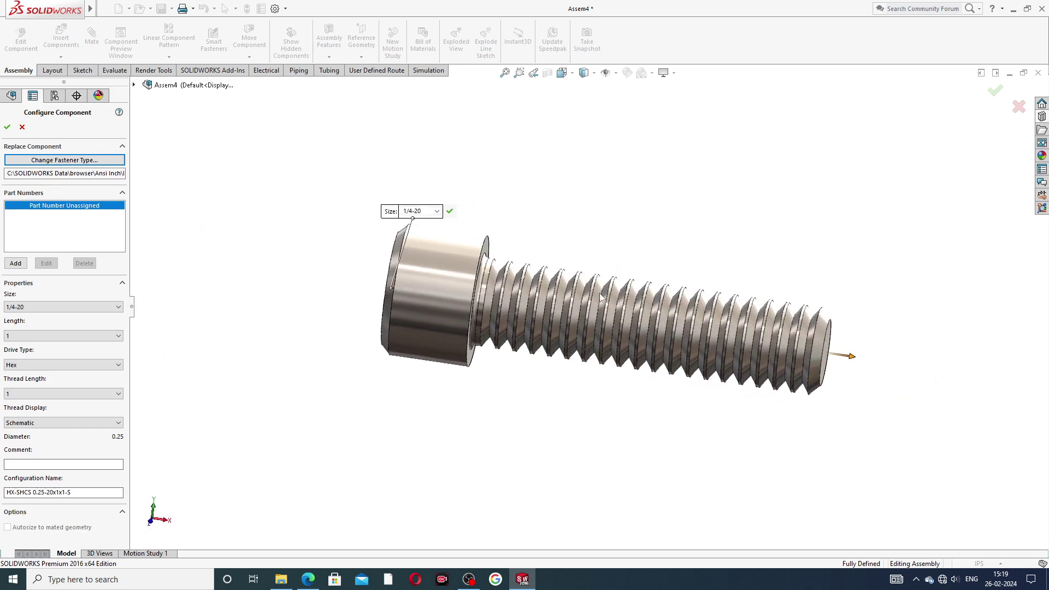
# Set the thread display to Simplified, giving configuration HX-SHCS 0.25-20x1x1-N
pyautogui.click(48, 422)
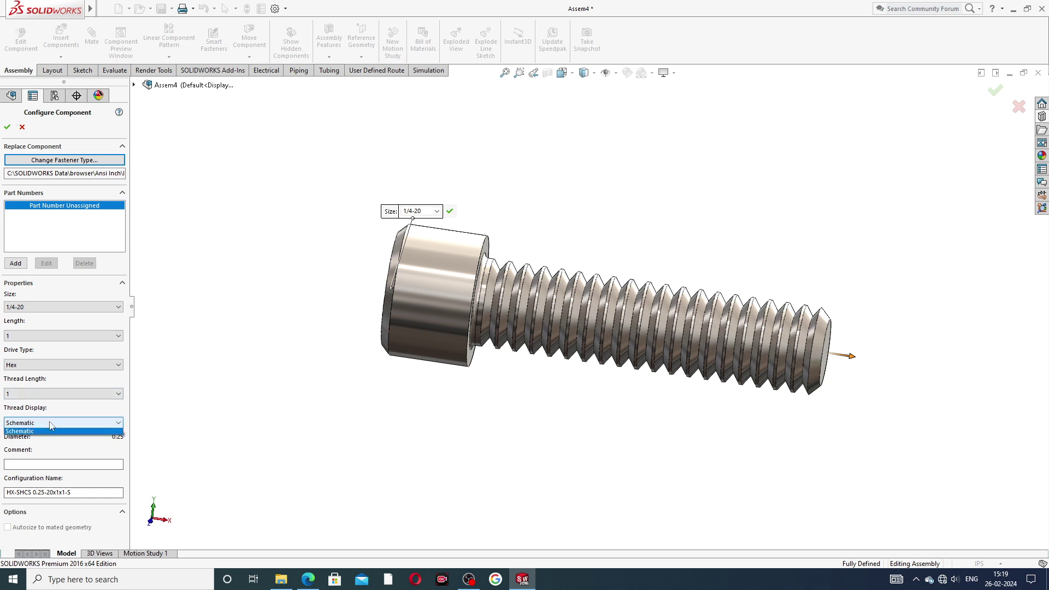
pyautogui.click(36, 440)
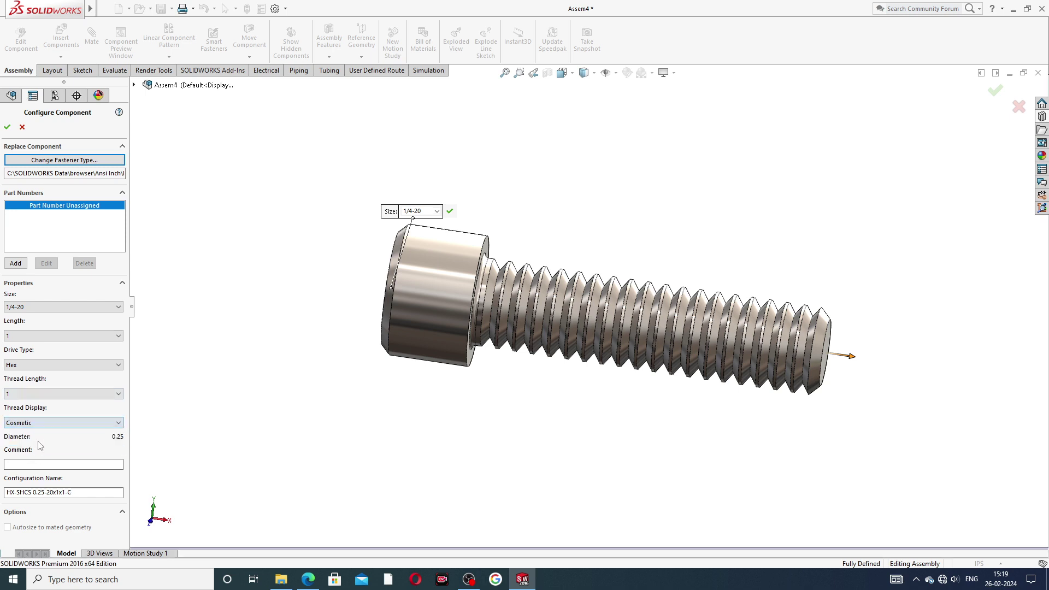
pyautogui.click(37, 425)
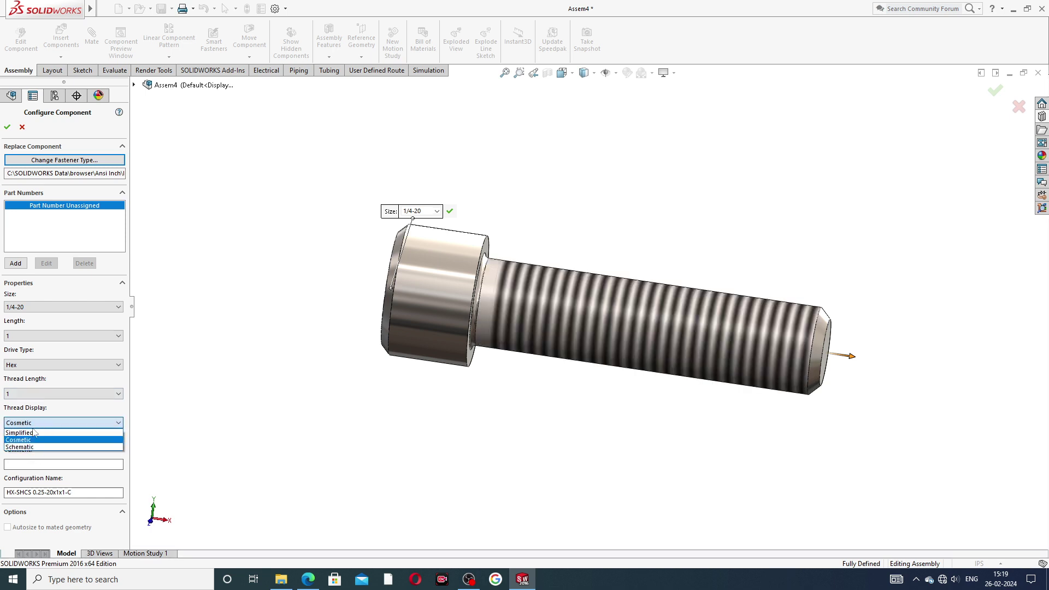
pyautogui.click(32, 431)
pyautogui.moveTo(593, 371)
pyautogui.mouseDown(button='middle')
pyautogui.moveTo(623, 361)
pyautogui.moveTo(631, 370)
pyautogui.mouseUp(button='middle')
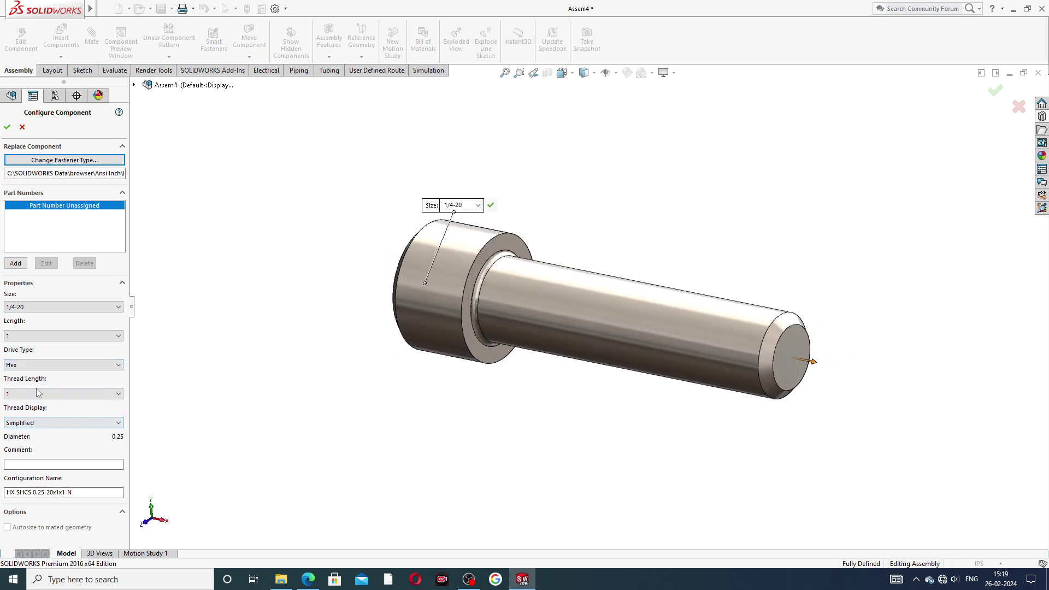
# Accept the screw configuration and stop placing extra copies, leaving one screw
pyautogui.click(7, 129)
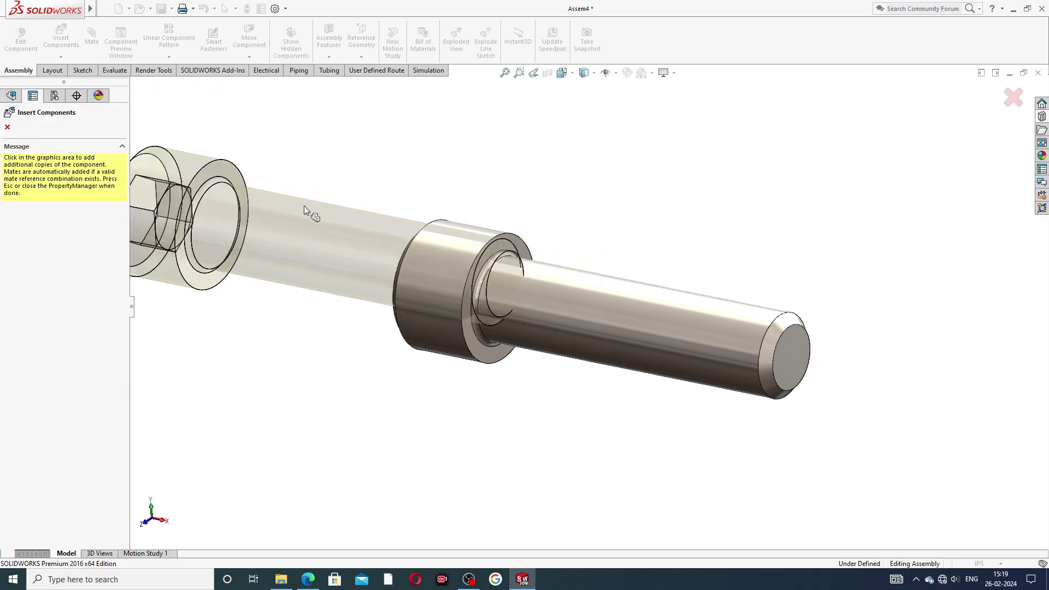
pyautogui.click(7, 127)
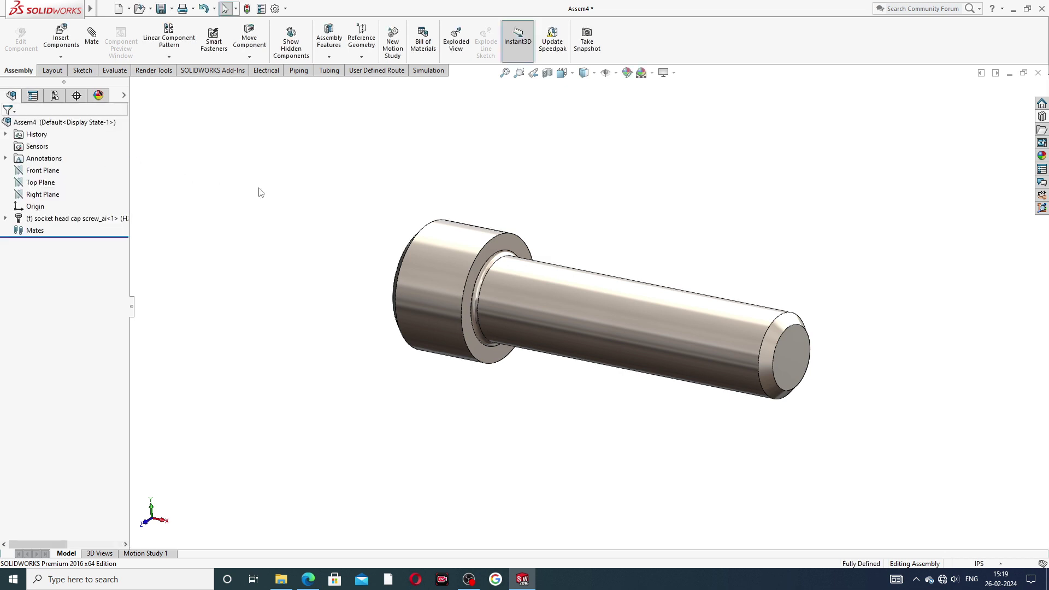
pyautogui.moveTo(586, 236)
pyautogui.mouseDown(button='middle')
pyautogui.moveTo(704, 293)
pyautogui.moveTo(565, 316)
pyautogui.moveTo(592, 304)
pyautogui.mouseUp(button='middle')
pyautogui.scroll(-2, 593, 304)
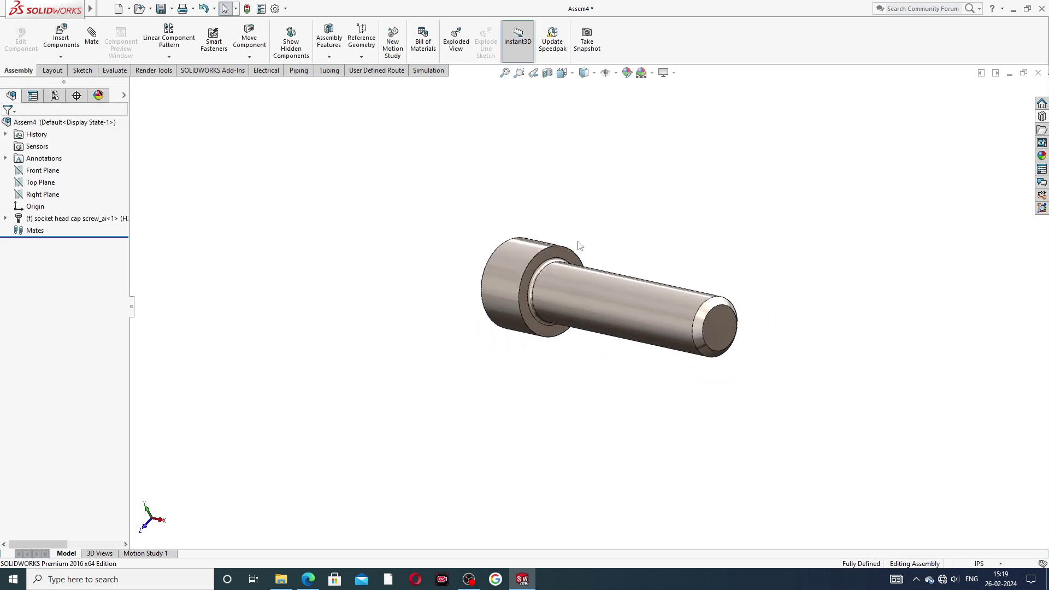
# Colour the screw component dark grey (RGB 64, 64, 64)
pyautogui.click(626, 77)
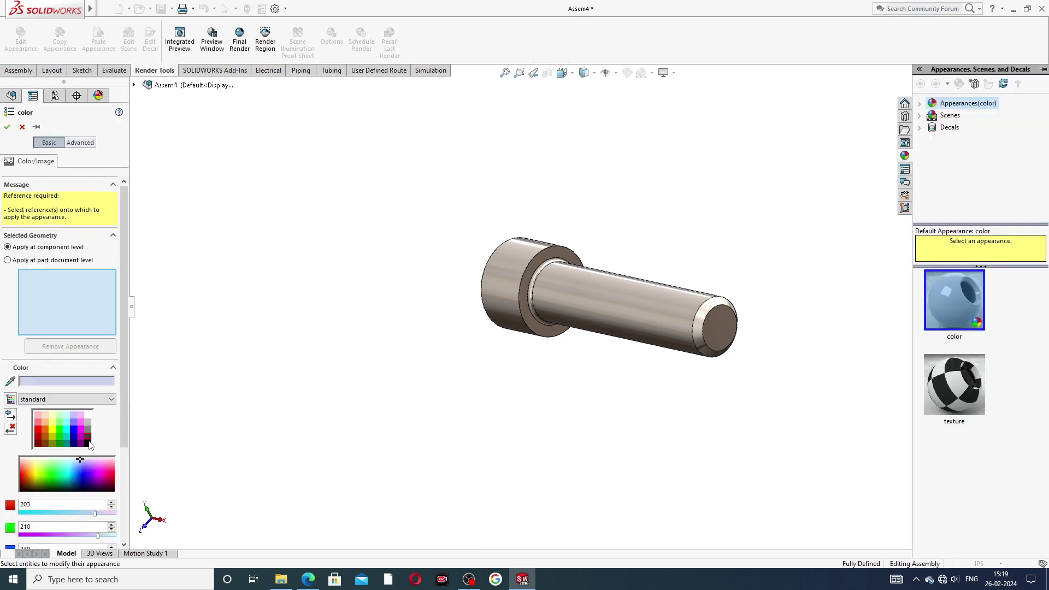
pyautogui.click(89, 439)
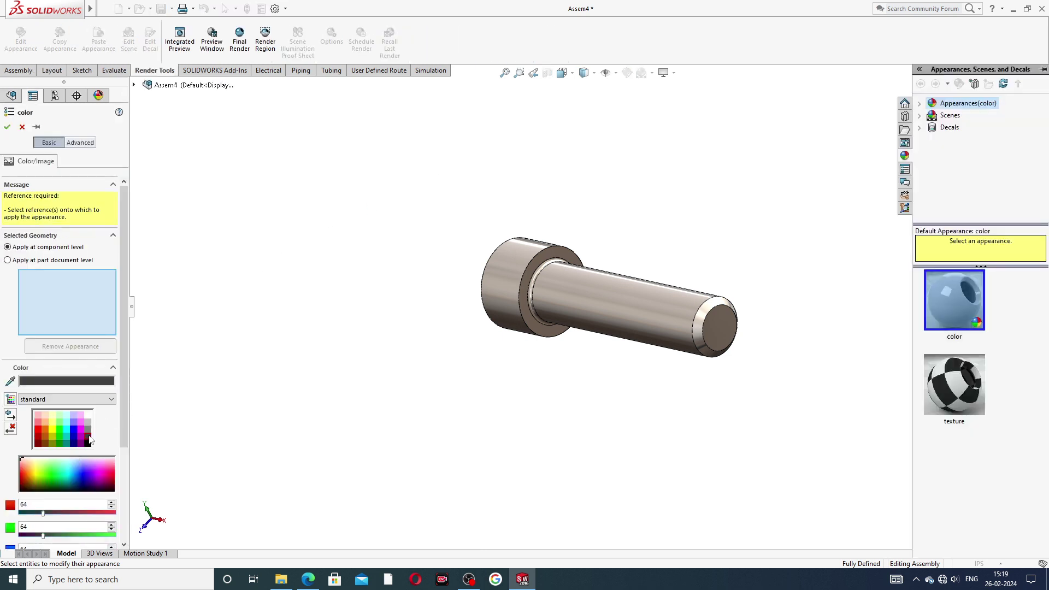
pyautogui.click(508, 286)
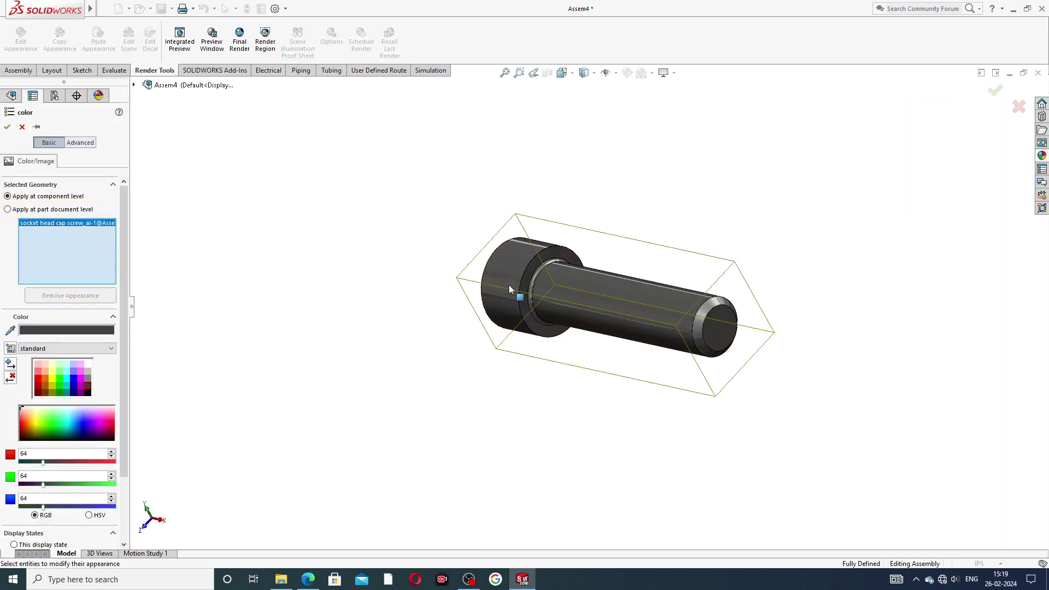
pyautogui.click(7, 126)
pyautogui.moveTo(437, 284); pyautogui.dragTo(582, 259, button='middle')
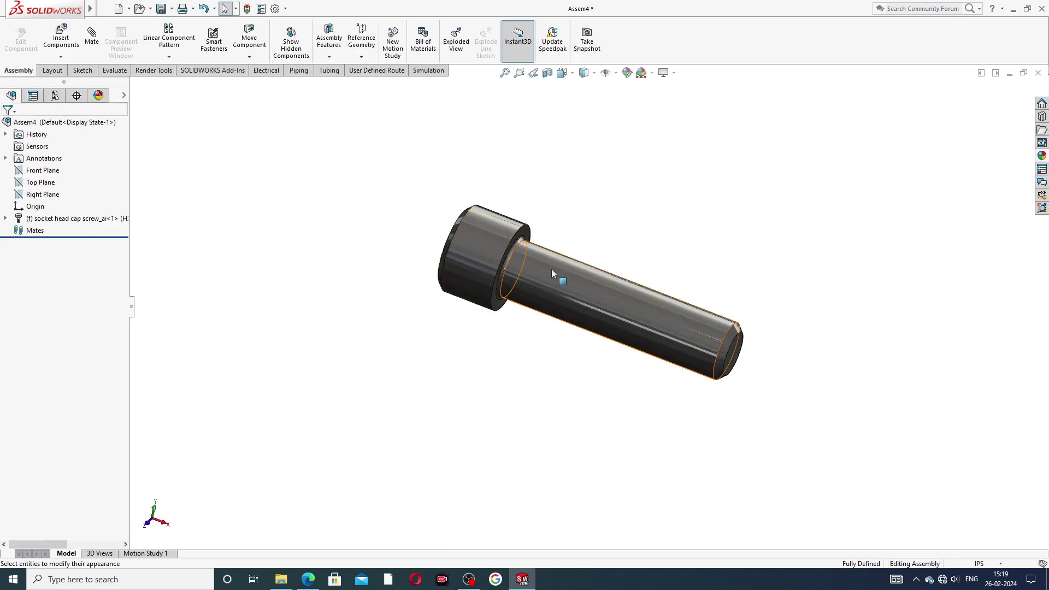
# Zoom and orbit the dark grey screw to inspect it from head-on and side views
pyautogui.scroll(-3, 525, 278)
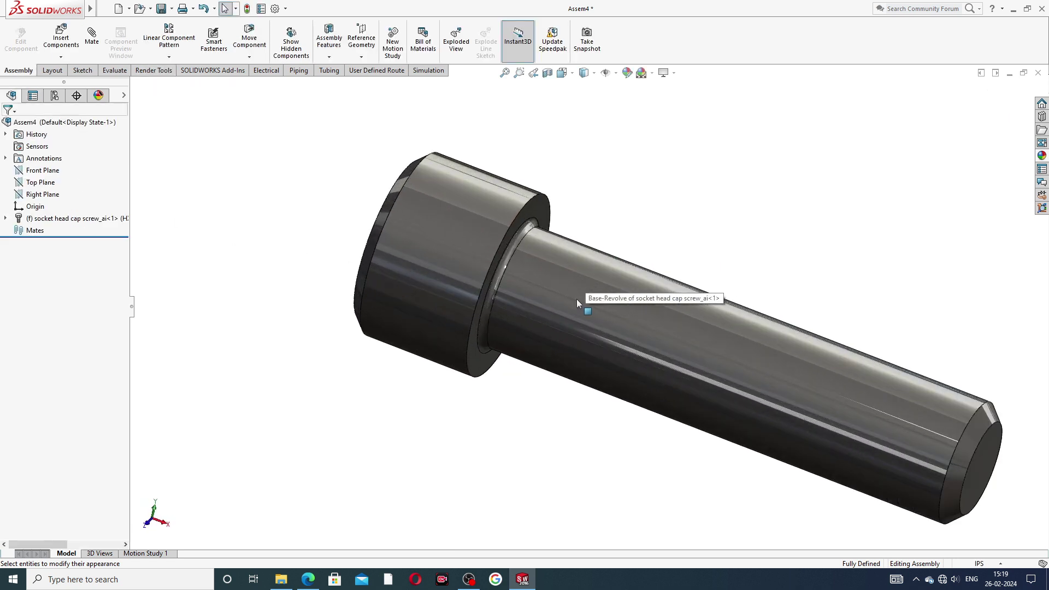
pyautogui.scroll(2, 617, 311)
pyautogui.scroll(-2, 697, 364)
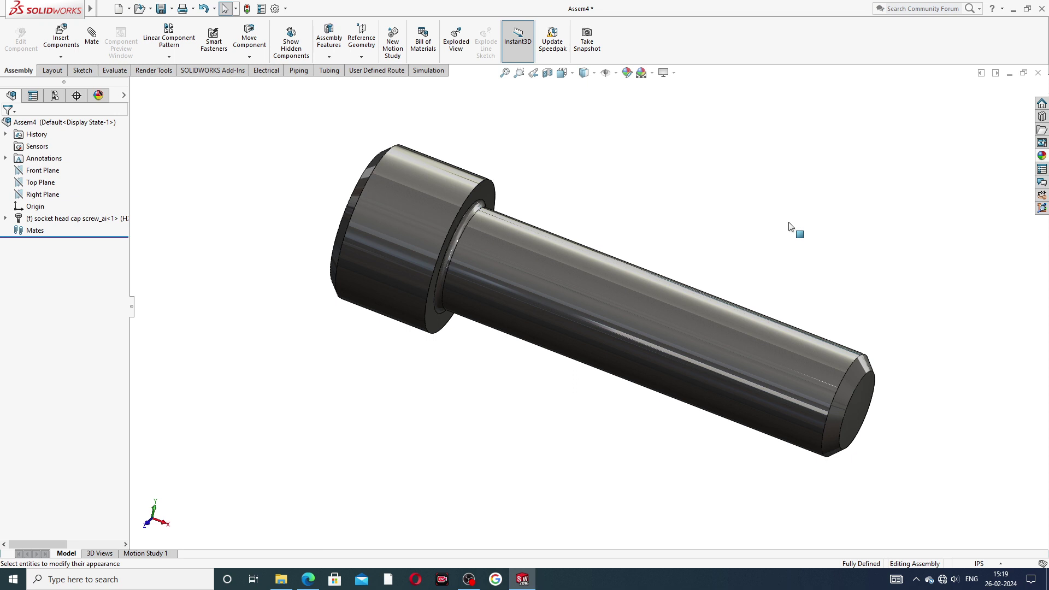
pyautogui.moveTo(768, 253)
pyautogui.mouseDown(button='middle')
pyautogui.moveTo(663, 320)
pyautogui.moveTo(529, 264)
pyautogui.mouseUp(button='middle')
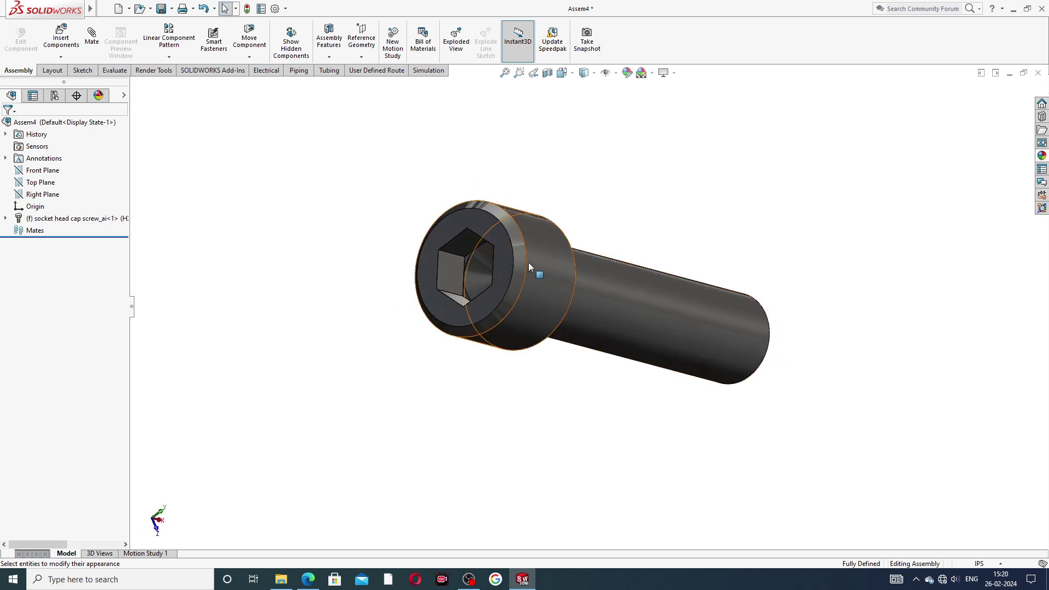
pyautogui.moveTo(565, 303)
pyautogui.mouseDown(button='middle')
pyautogui.moveTo(599, 299)
pyautogui.moveTo(495, 257)
pyautogui.mouseUp(button='middle')
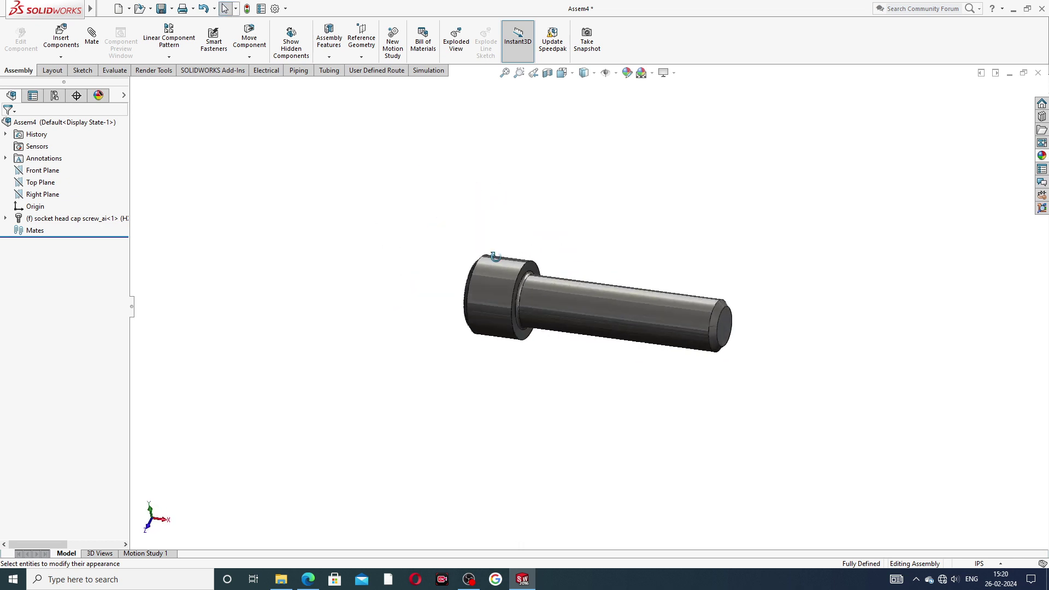
# Snap to the Isometric view and zoom to fit, then switch to the drawing in Edge
pyautogui.click(562, 73)
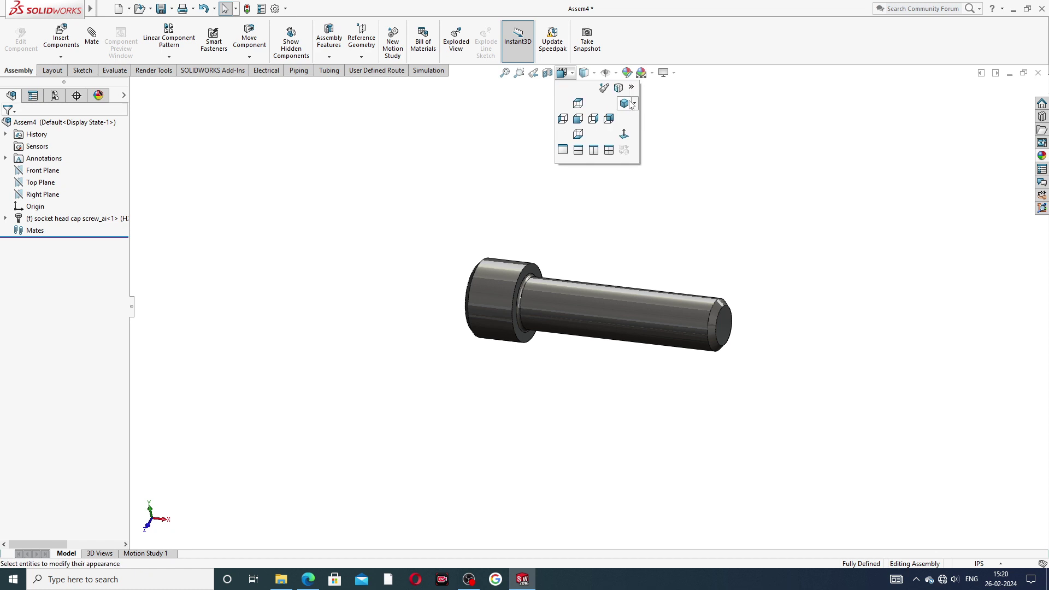
pyautogui.click(634, 104)
pyautogui.click(655, 114)
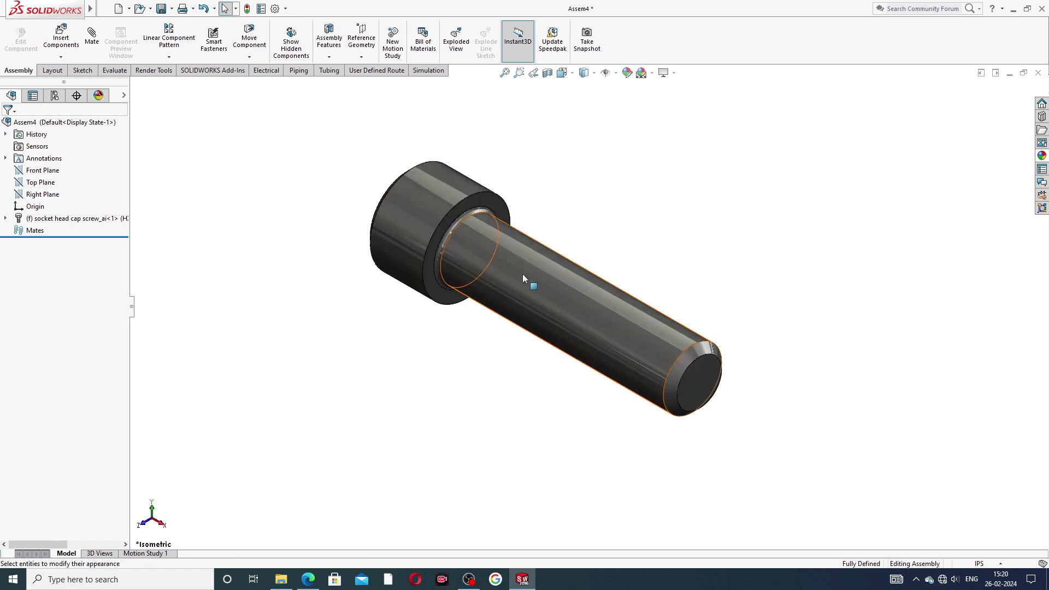
pyautogui.press('f')
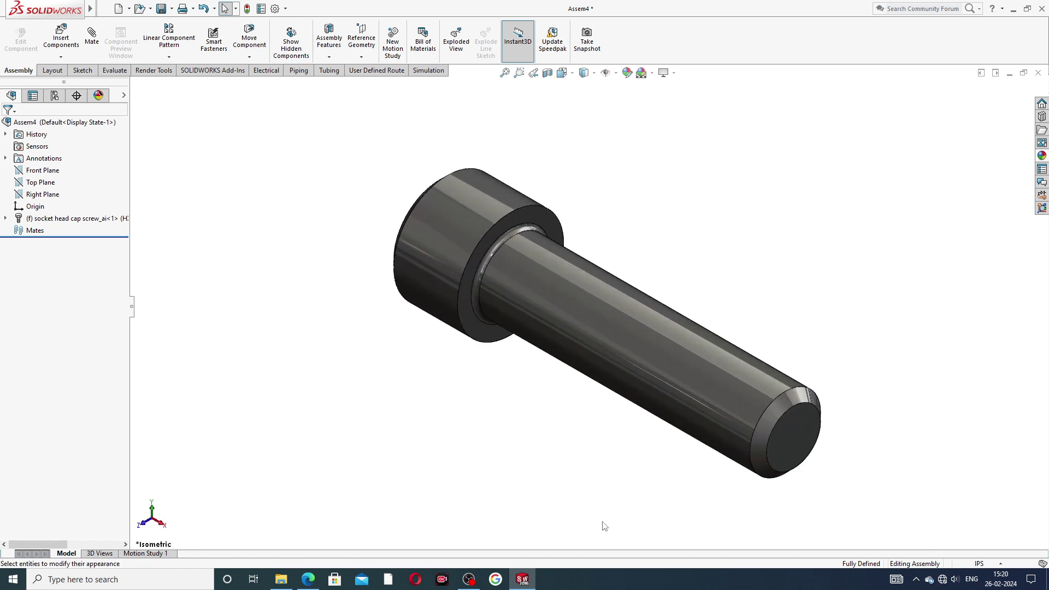
pyautogui.click(308, 579)
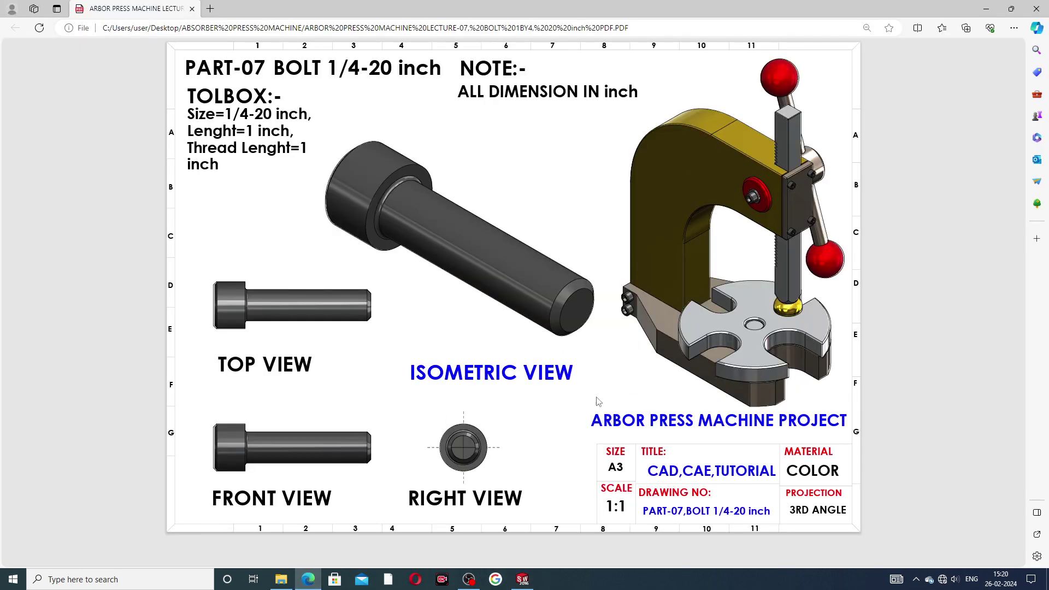
# Show the PART-07 BOLT 1/4-20 drawing PDF in Edge for comparison
pyautogui.click(632, 585)
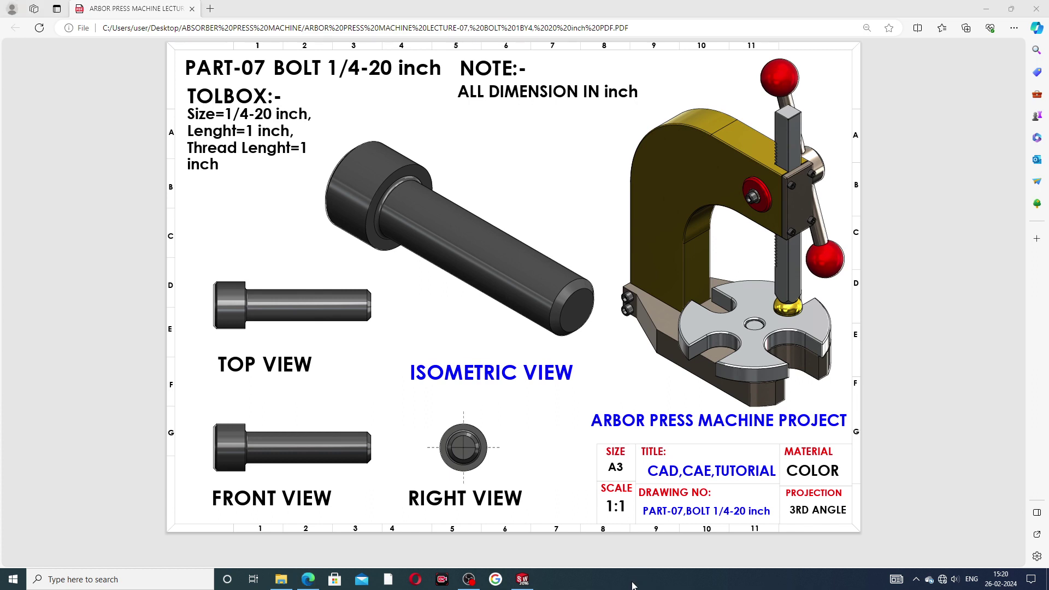